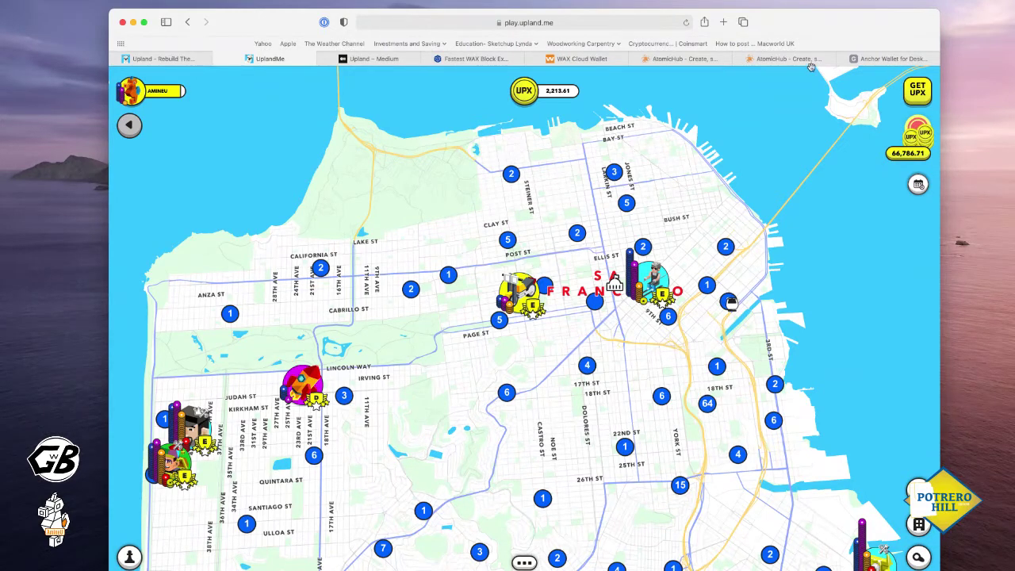
Browse the greymass.com Anchor Wallet page, covering its Windows, macOS, Linux and iOS downloads, and return to the top
{"action": "left_click", "coordinate": [902, 58]}
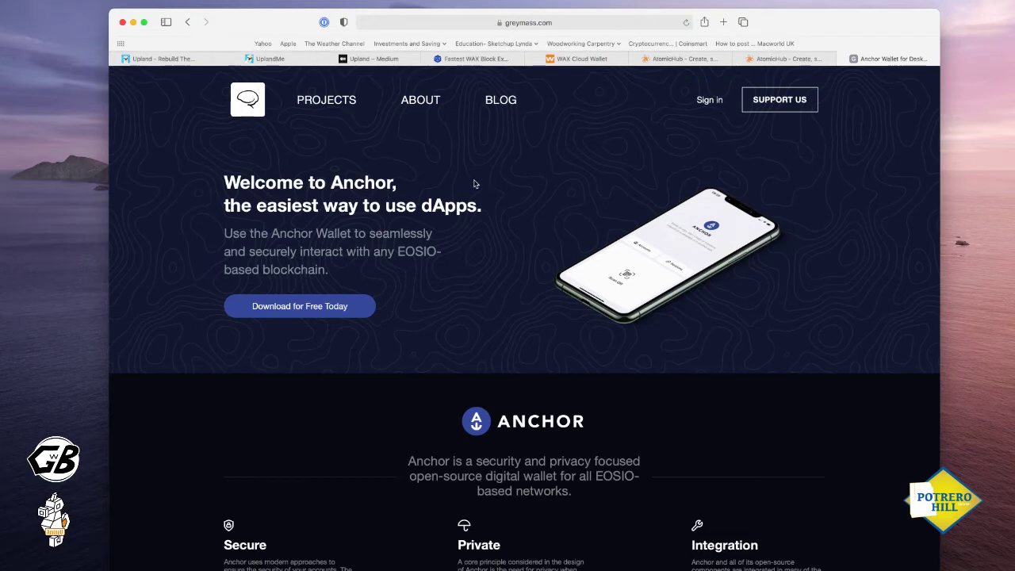
{"action": "scroll", "coordinate": [435, 286], "scroll_direction": "down", "scroll_amount": 10}
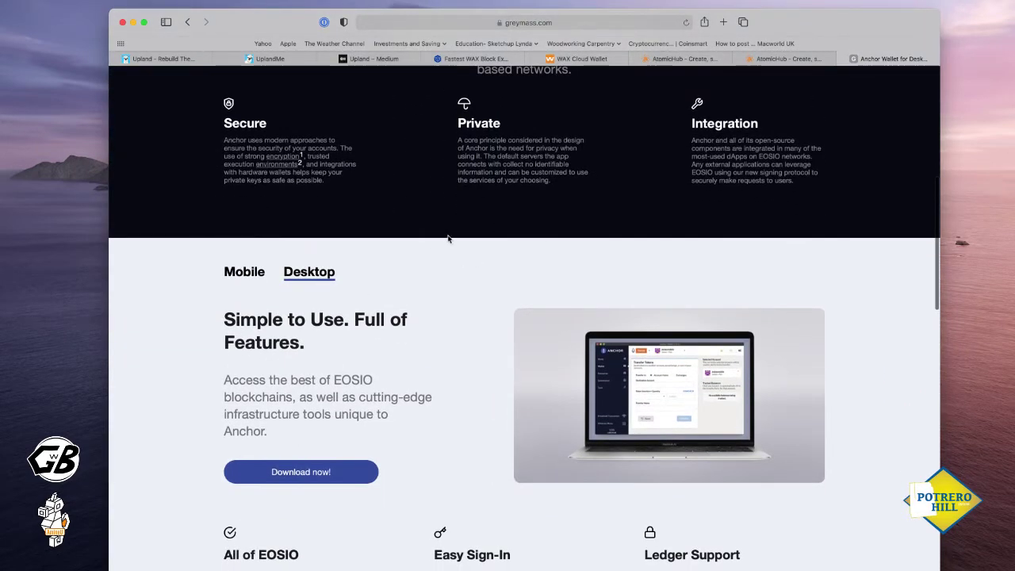
{"action": "scroll", "coordinate": [448, 237], "scroll_direction": "down", "scroll_amount": 18}
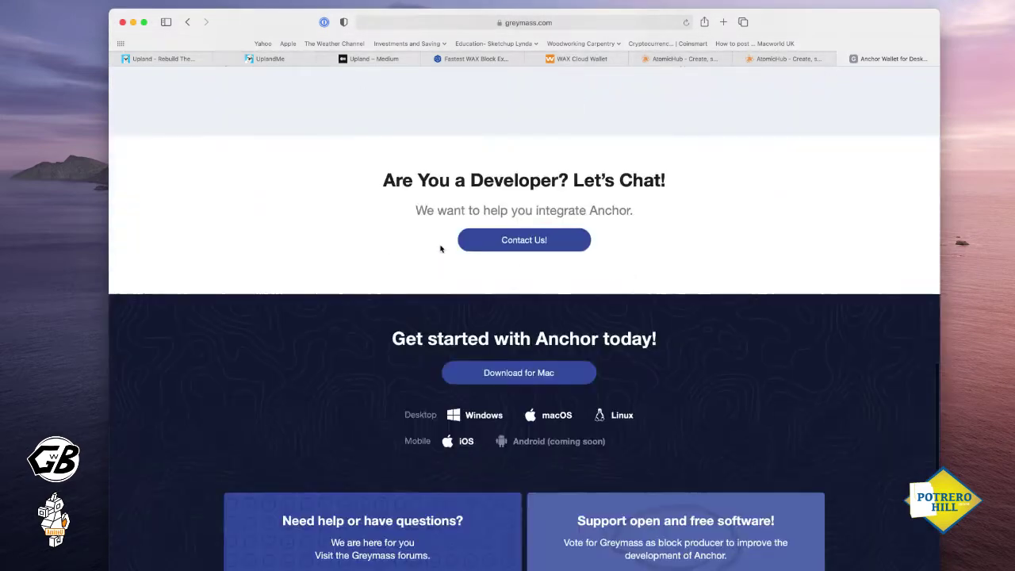
{"action": "scroll", "coordinate": [440, 249], "scroll_direction": "down", "scroll_amount": 5}
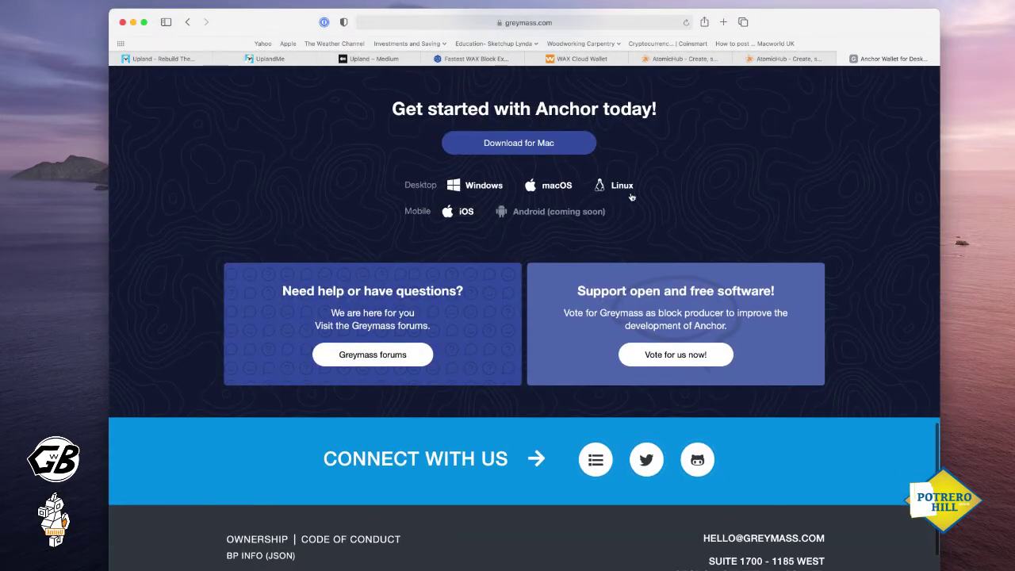
{"action": "scroll", "coordinate": [469, 197], "scroll_direction": "up", "scroll_amount": 20}
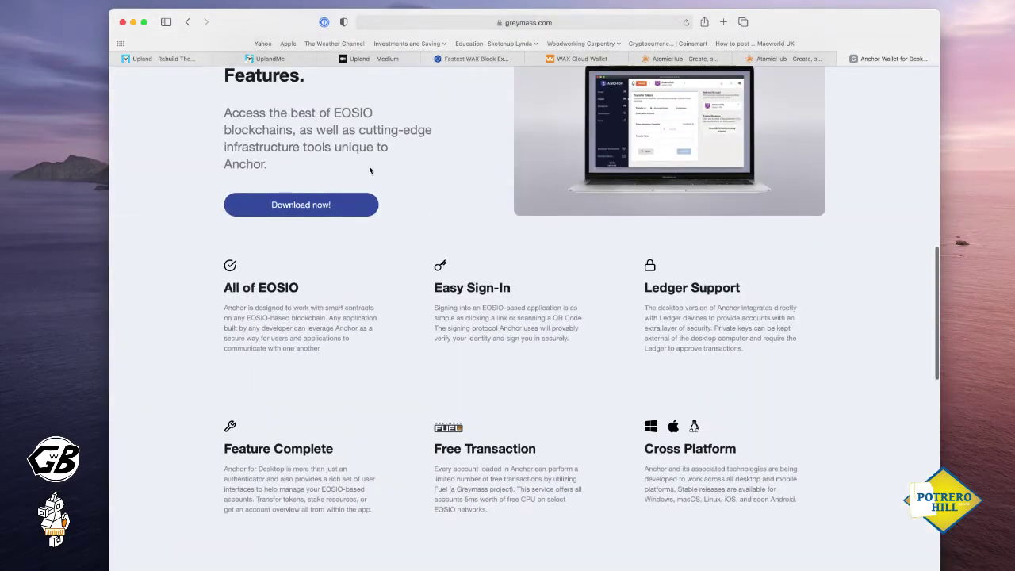
{"action": "scroll", "coordinate": [341, 166], "scroll_direction": "up", "scroll_amount": 5}
{"action": "scroll", "coordinate": [396, 229], "scroll_direction": "down", "scroll_amount": 19}
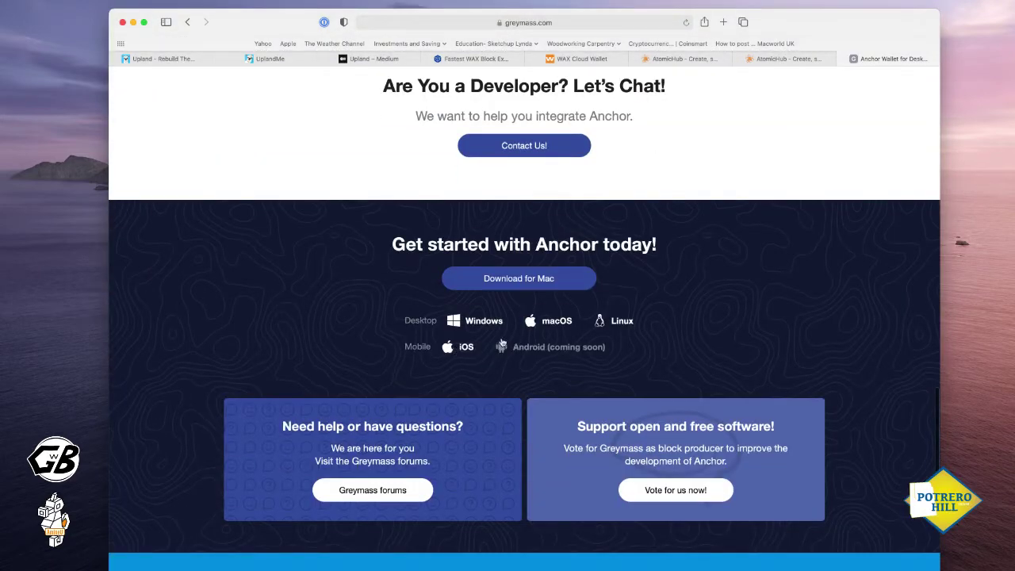
{"action": "scroll", "coordinate": [598, 318], "scroll_direction": "up", "scroll_amount": 5}
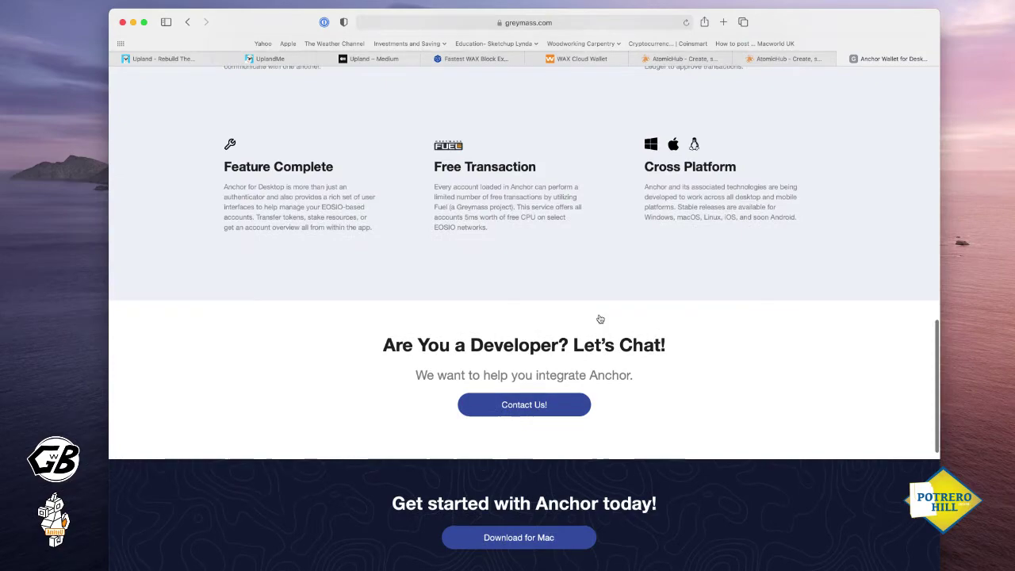
{"action": "scroll", "coordinate": [600, 319], "scroll_direction": "up", "scroll_amount": 14}
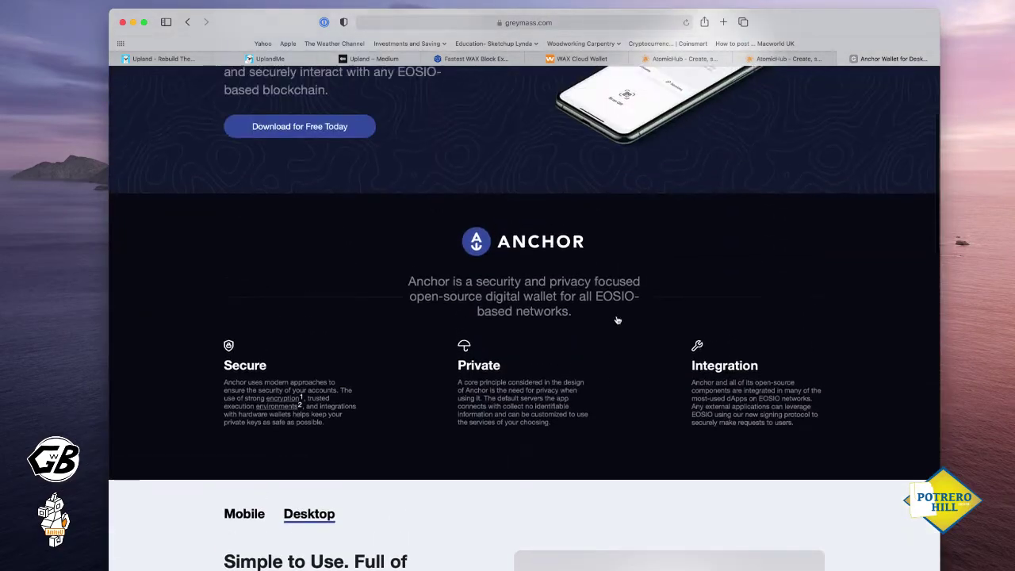
{"action": "scroll", "coordinate": [617, 320], "scroll_direction": "up", "scroll_amount": 4}
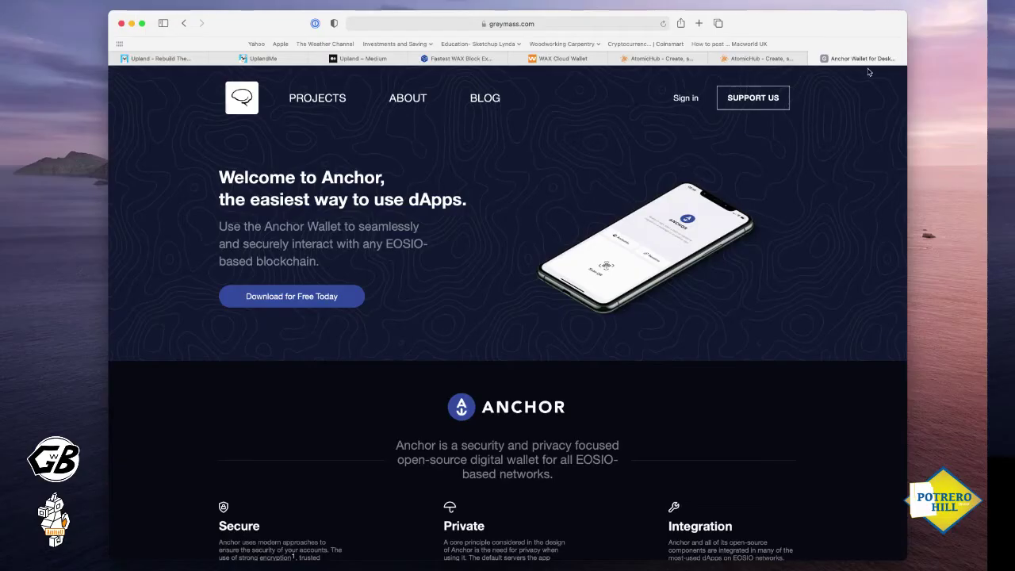
Go to the WAX Cloud Wallet dashboard and bring up its Settings page
{"action": "left_click", "coordinate": [565, 59]}
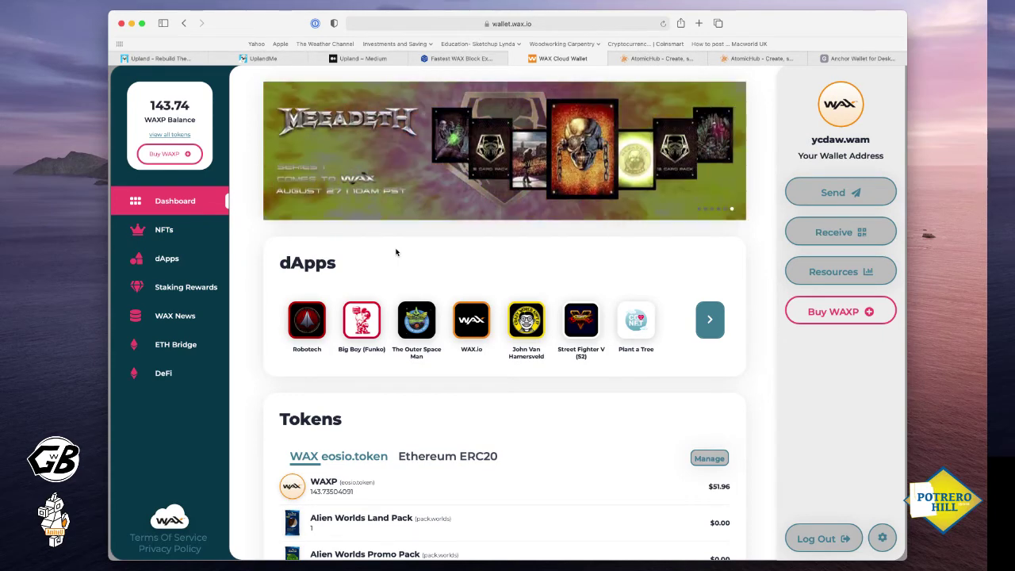
{"action": "left_click", "coordinate": [882, 538]}
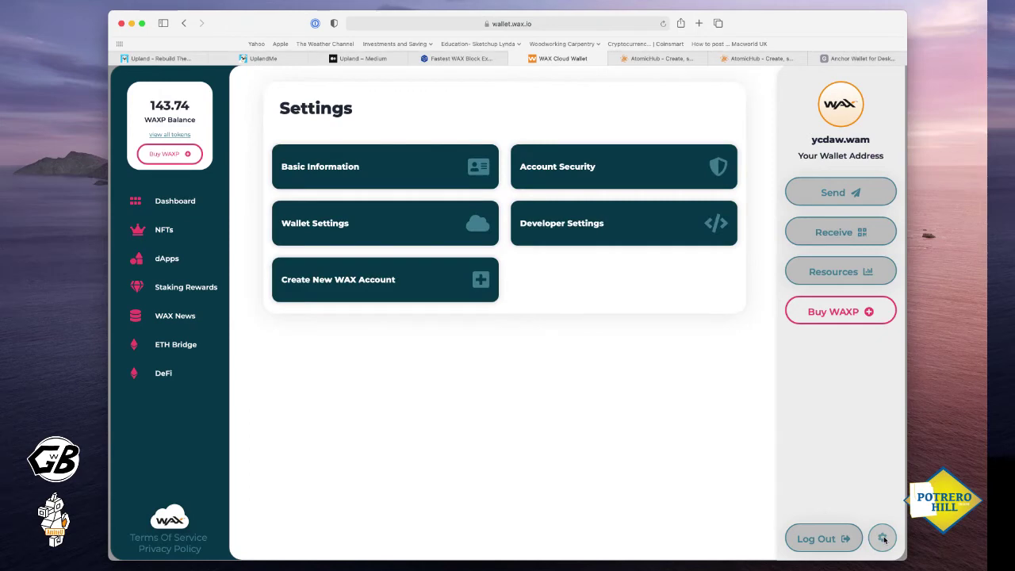
Choose 'Create New WAX Account' to get the form asking for owner and active public keys
{"action": "left_click", "coordinate": [366, 284]}
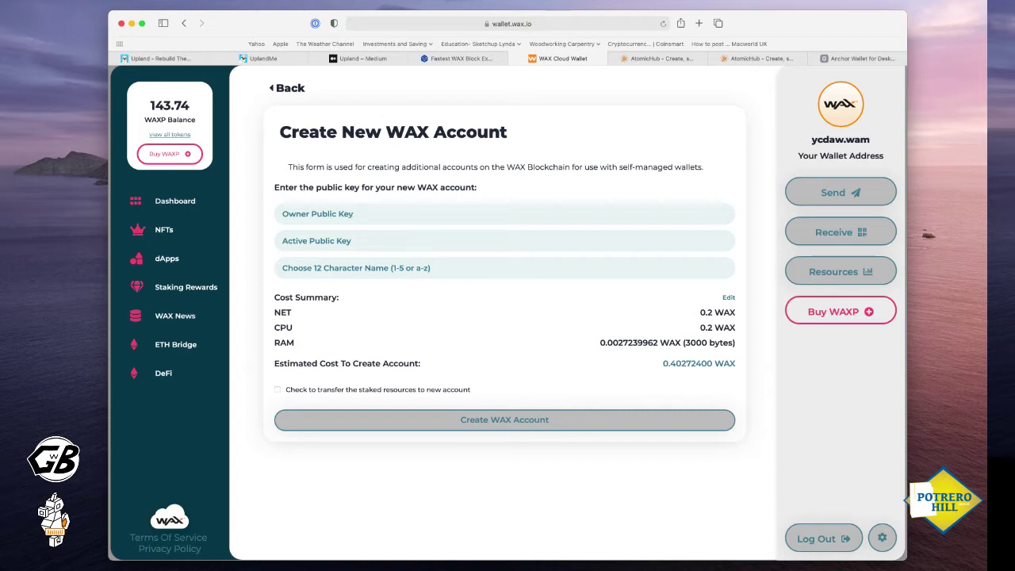
Return to the greymass.com Anchor page and scroll down to the download section
{"action": "left_click", "coordinate": [849, 59]}
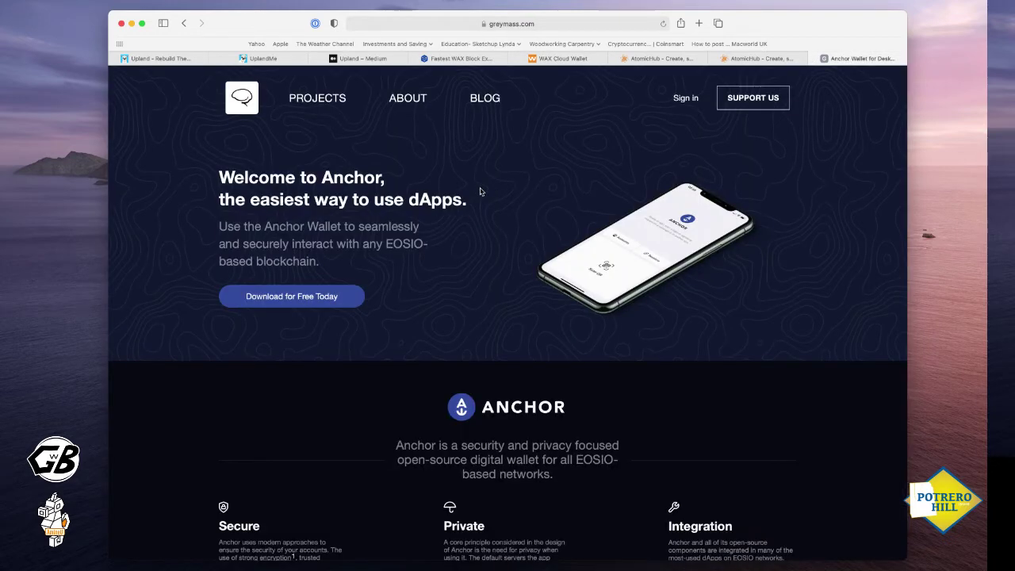
{"action": "scroll", "coordinate": [481, 192], "scroll_direction": "down", "scroll_amount": 2}
{"action": "scroll", "coordinate": [480, 191], "scroll_direction": "down", "scroll_amount": 8}
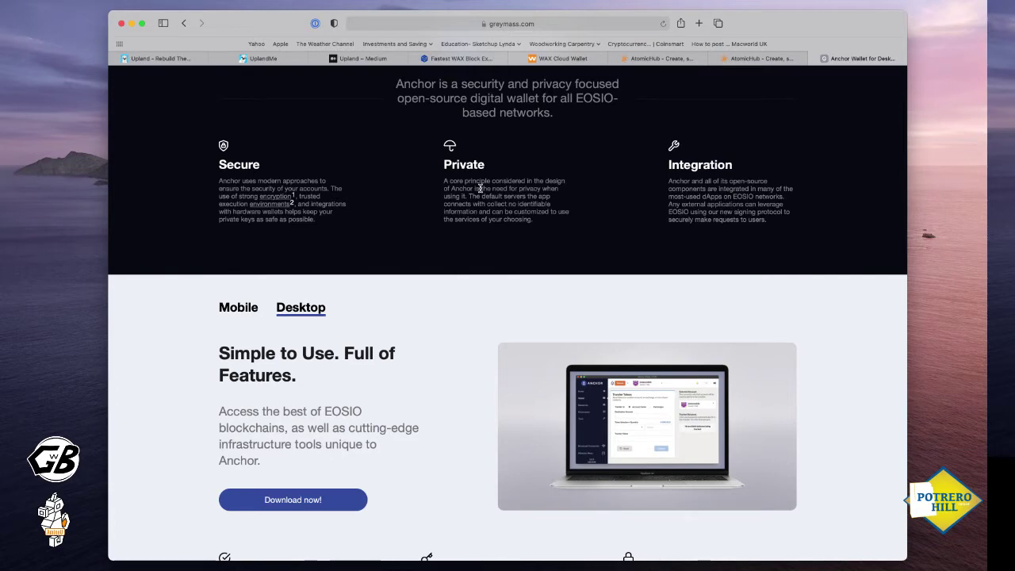
Switch Anchor to its Mobile option and scroll through features like Easy Sign-In and Secure Enclave
{"action": "left_click", "coordinate": [238, 308]}
{"action": "scroll", "coordinate": [474, 262], "scroll_direction": "down", "scroll_amount": 5}
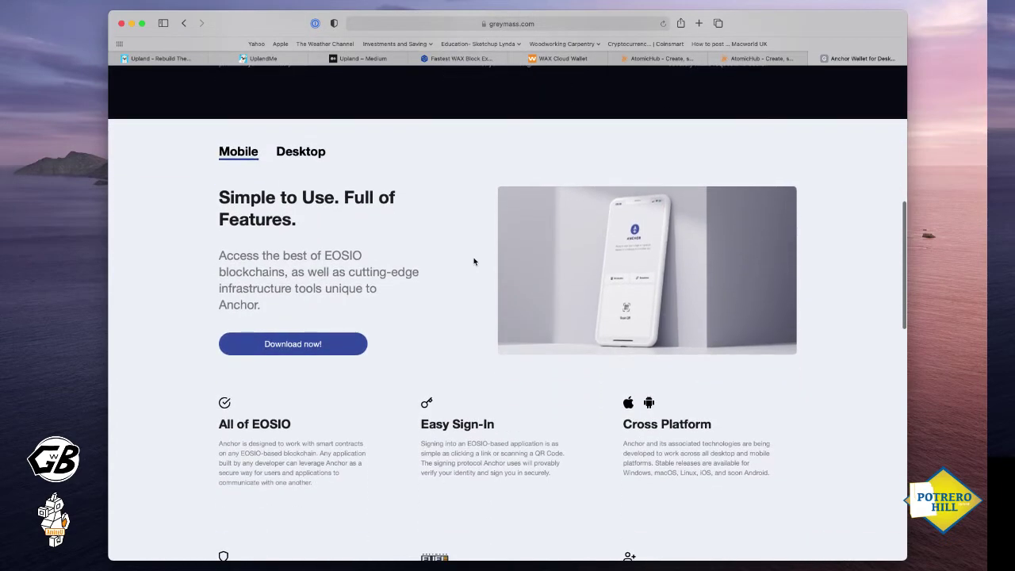
{"action": "scroll", "coordinate": [474, 262], "scroll_direction": "down", "scroll_amount": 1}
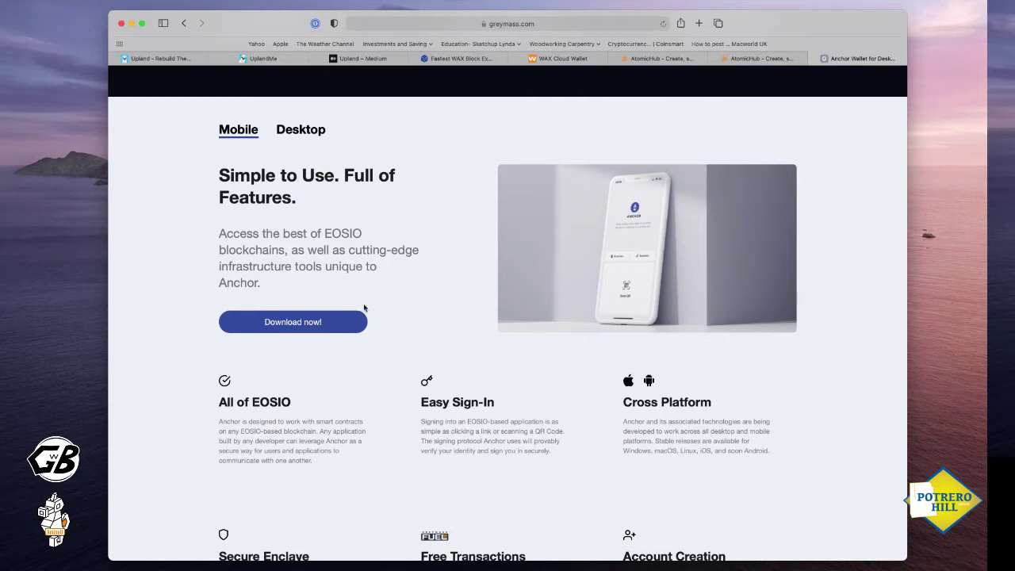
{"action": "scroll", "coordinate": [163, 208], "scroll_direction": "down", "scroll_amount": 1}
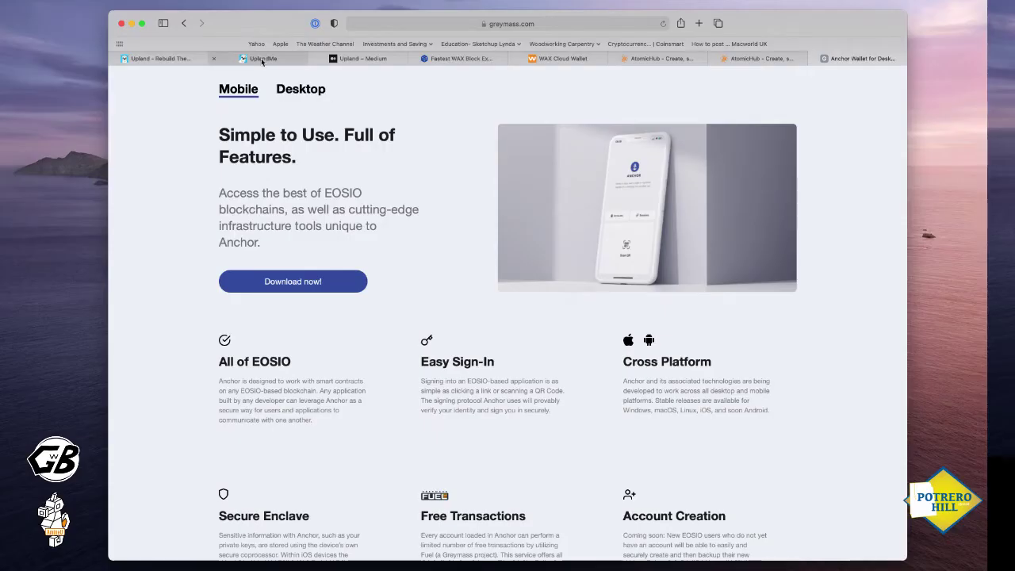
Bring up the Upland San Francisco map and its quick menu, then glance at the WAX block explorer
{"action": "left_click", "coordinate": [260, 59]}
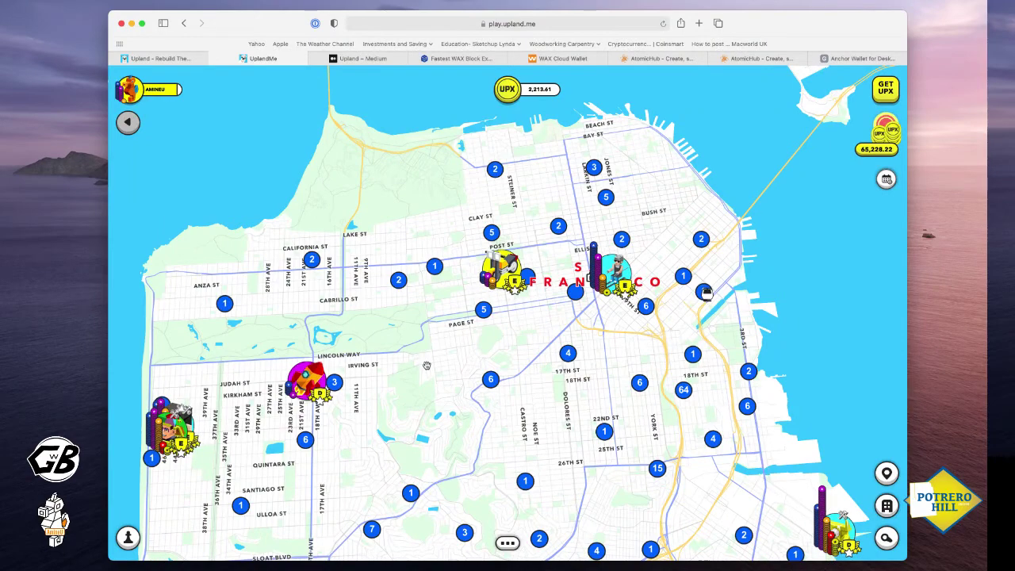
{"action": "left_click", "coordinate": [508, 544]}
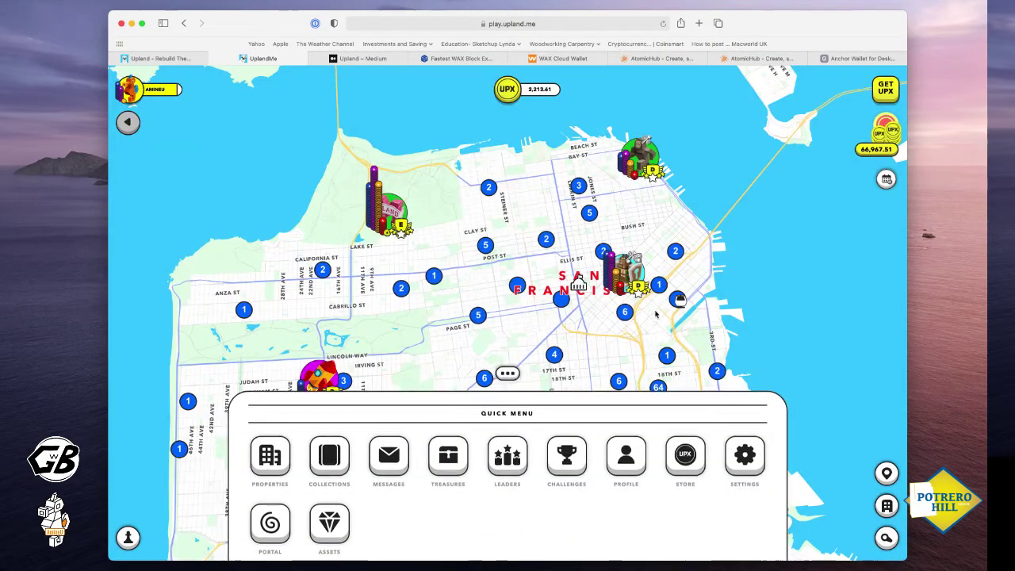
{"action": "left_click", "coordinate": [471, 59]}
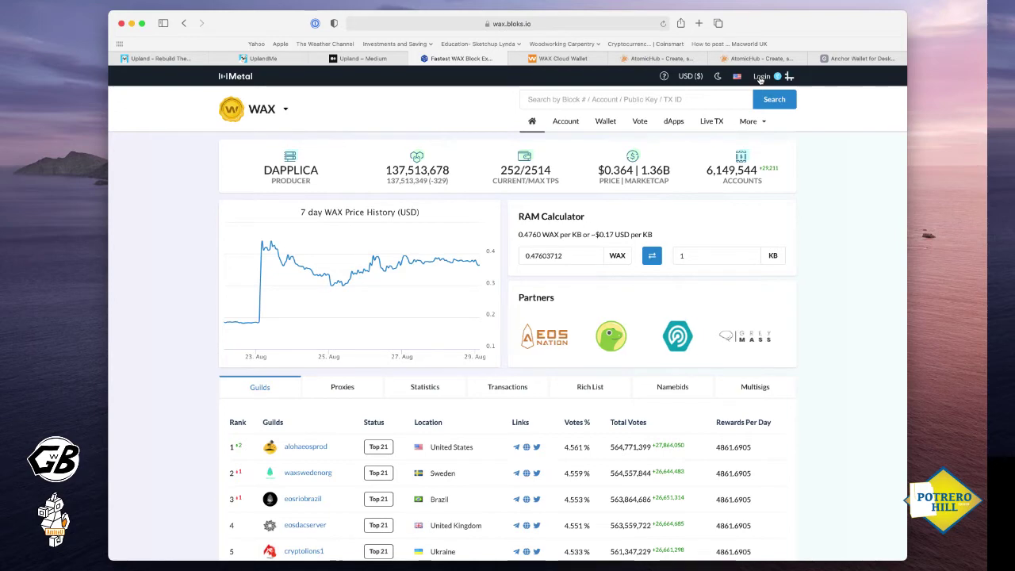
Back on the Upland map, open the Portal from the quick menu and choose Upland Collectibles
{"action": "left_click", "coordinate": [253, 60]}
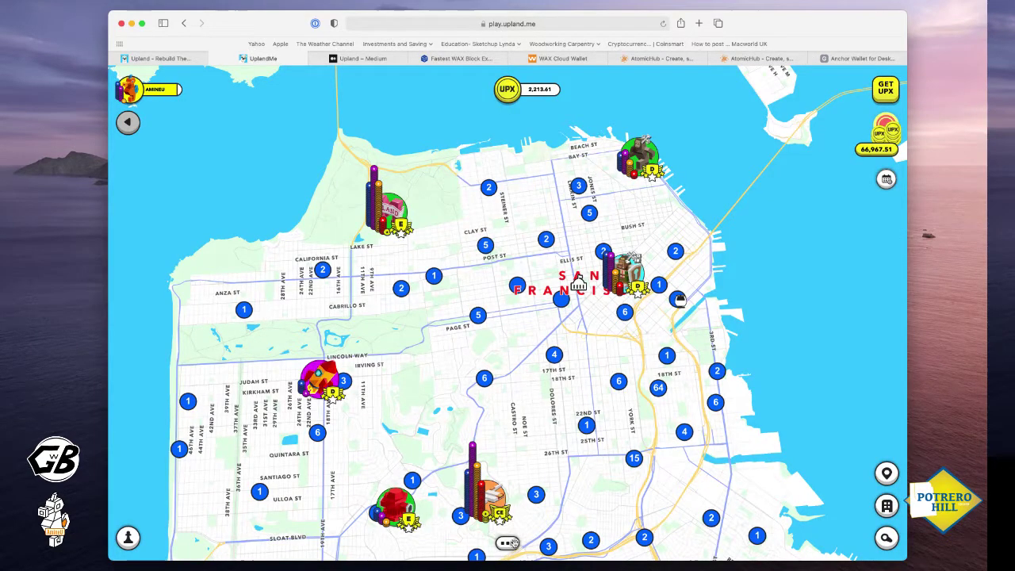
{"action": "left_click", "coordinate": [514, 543]}
{"action": "left_click", "coordinate": [269, 516]}
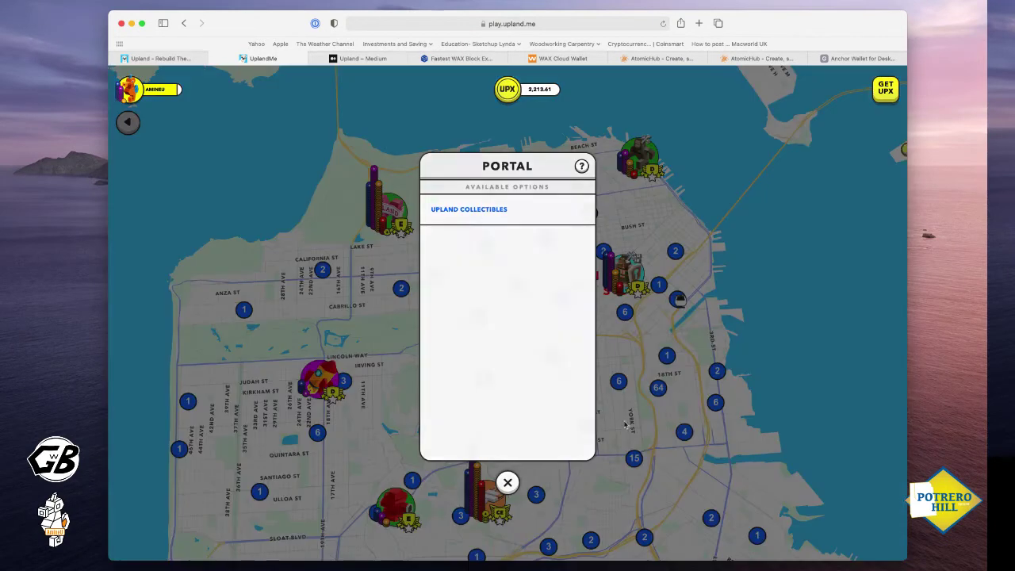
{"action": "left_click", "coordinate": [464, 210]}
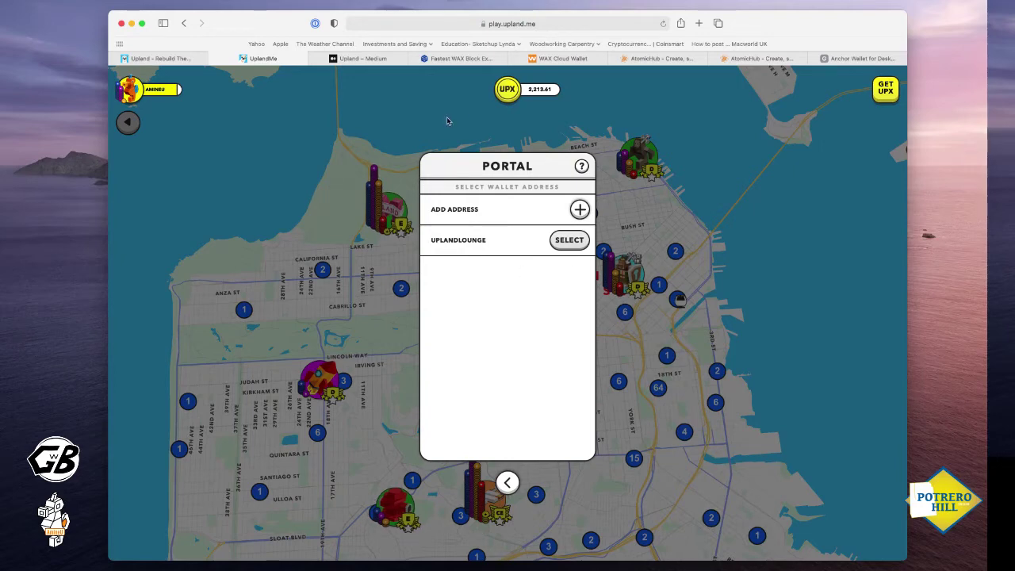
On Bloks.io, make the second linked WAX account active, then move on to the AtomicHub marketplace
{"action": "left_click", "coordinate": [463, 59]}
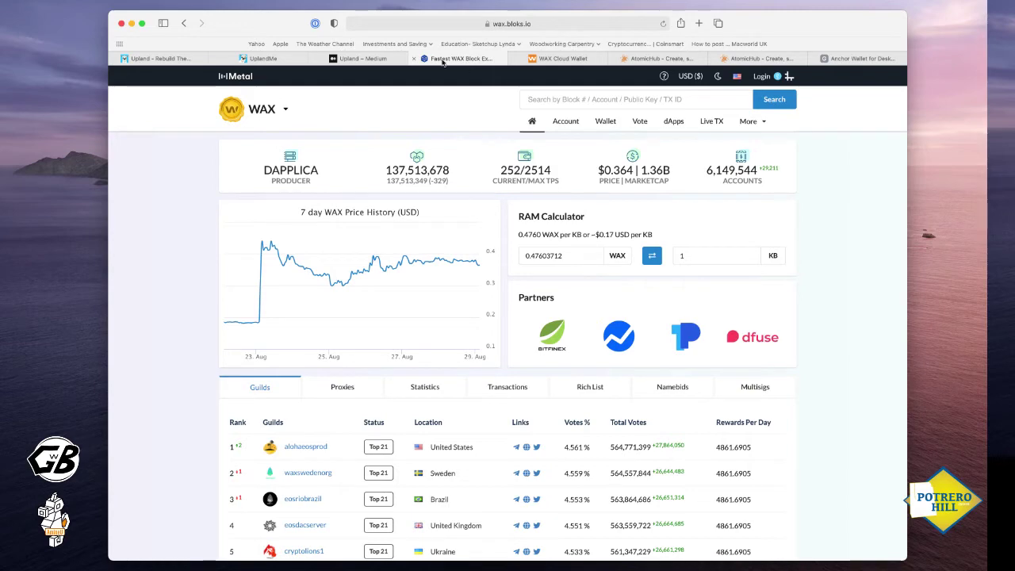
{"action": "scroll", "coordinate": [602, 72], "scroll_direction": "down", "scroll_amount": 1}
{"action": "left_click", "coordinate": [760, 76]}
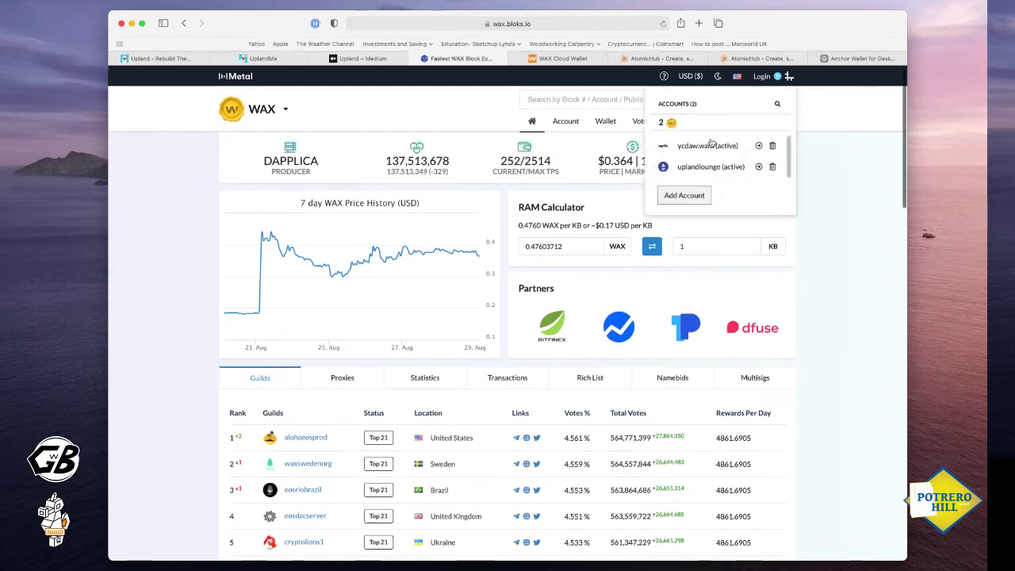
{"action": "left_click", "coordinate": [701, 166]}
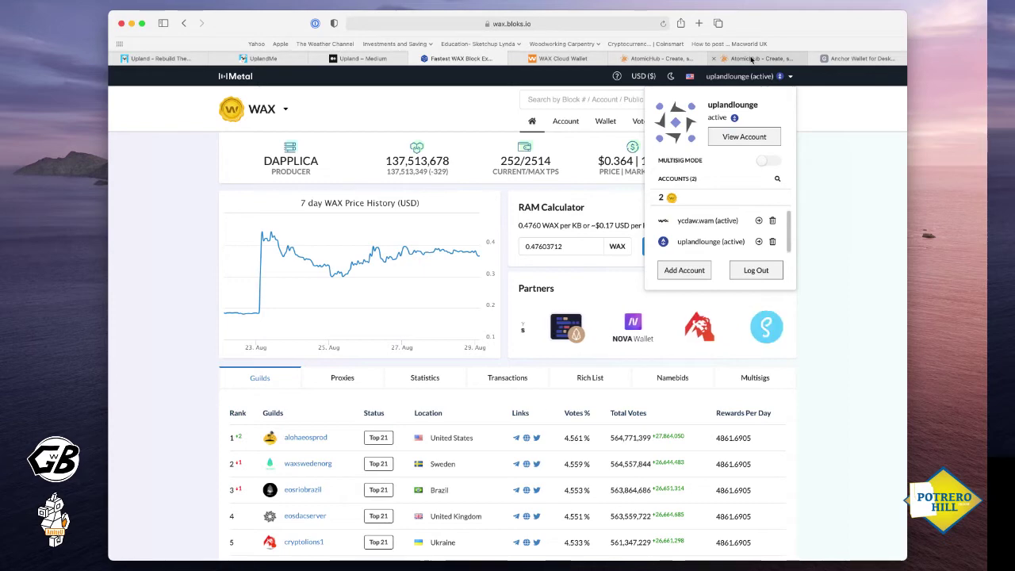
{"action": "left_click", "coordinate": [747, 58]}
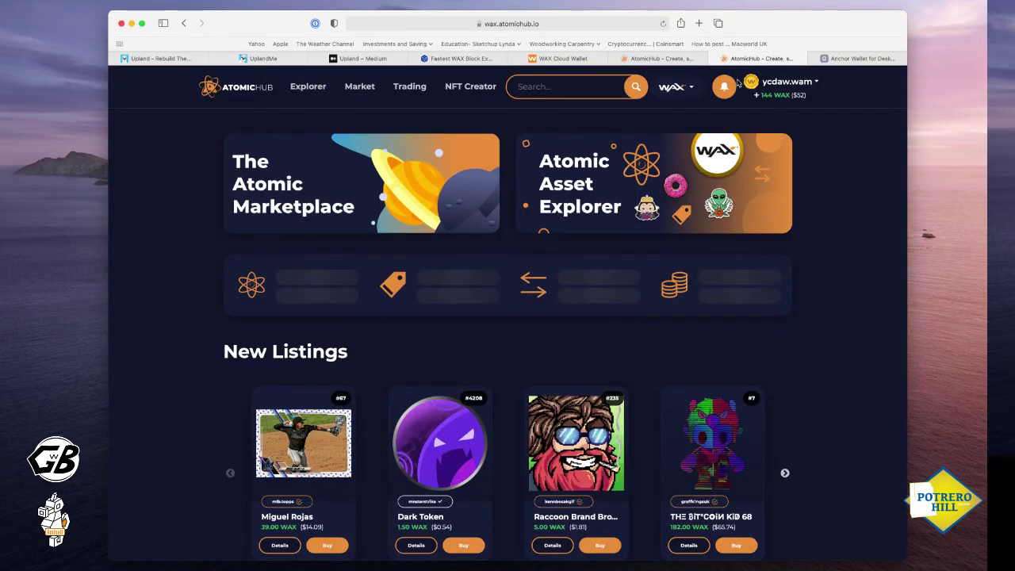
Open the main account's AtomicHub inventory and filter it to the upland.cards collection
{"action": "left_click", "coordinate": [783, 85]}
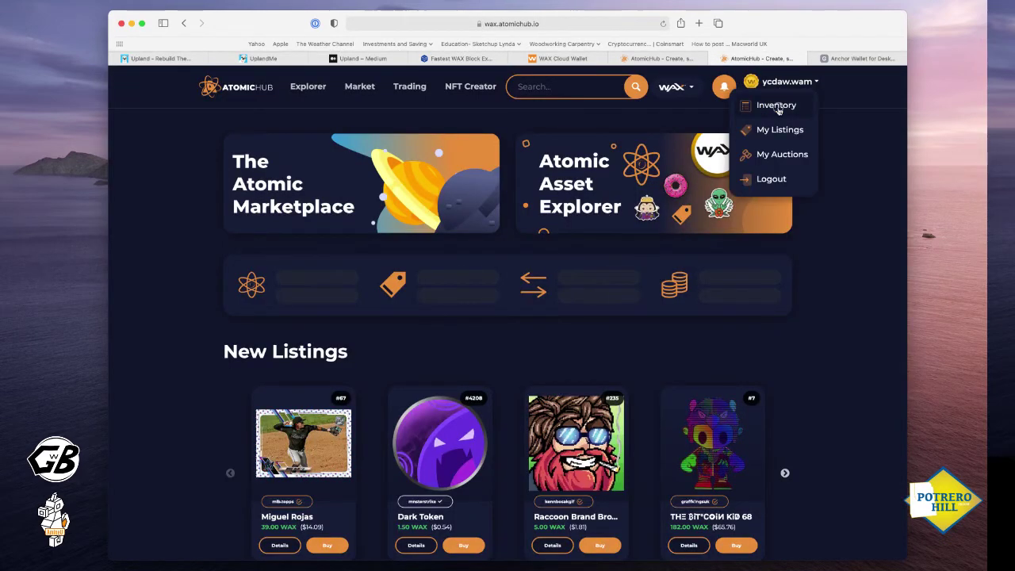
{"action": "left_click", "coordinate": [781, 102]}
{"action": "left_click", "coordinate": [375, 344]}
{"action": "scroll", "coordinate": [377, 401], "scroll_direction": "down", "scroll_amount": 2}
{"action": "scroll", "coordinate": [377, 402], "scroll_direction": "down", "scroll_amount": 3}
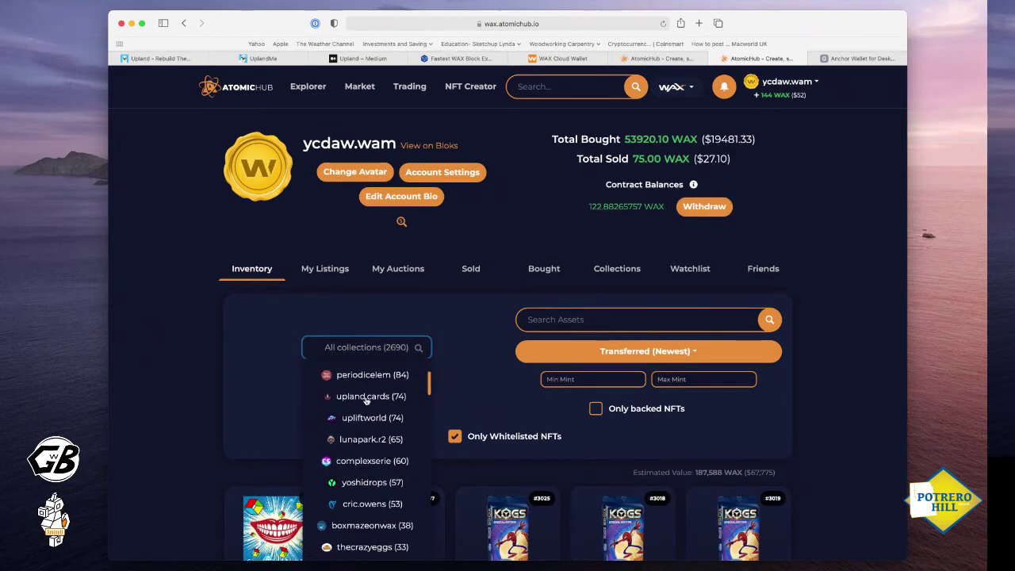
{"action": "scroll", "coordinate": [372, 415], "scroll_direction": "down", "scroll_amount": 2}
{"action": "scroll", "coordinate": [372, 414], "scroll_direction": "up", "scroll_amount": 2}
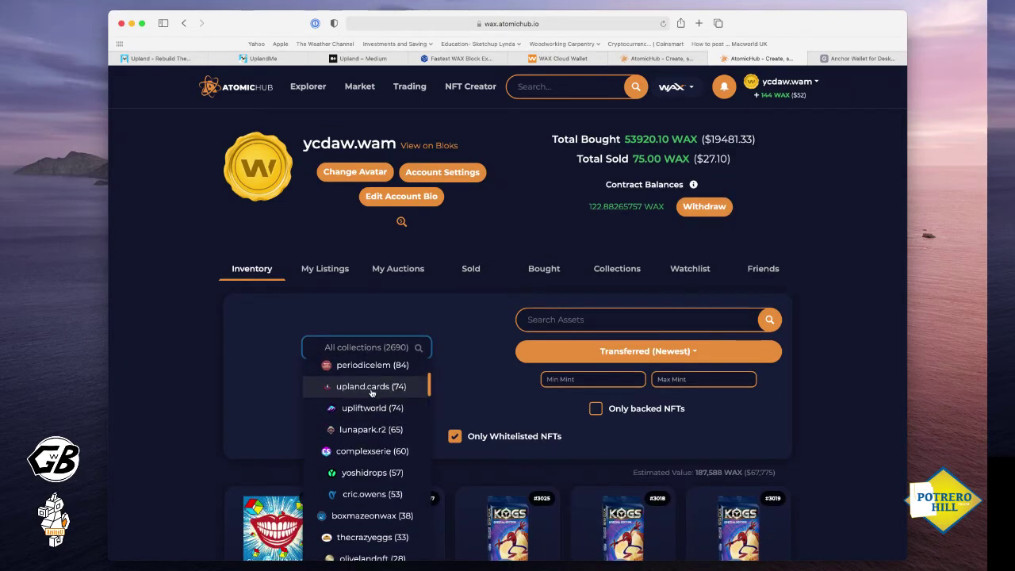
{"action": "left_click", "coordinate": [369, 389]}
Scroll through the upland.cards NFTs in the inventory grid
{"action": "scroll", "coordinate": [618, 347], "scroll_direction": "down", "scroll_amount": 2}
{"action": "scroll", "coordinate": [618, 347], "scroll_direction": "down", "scroll_amount": 10}
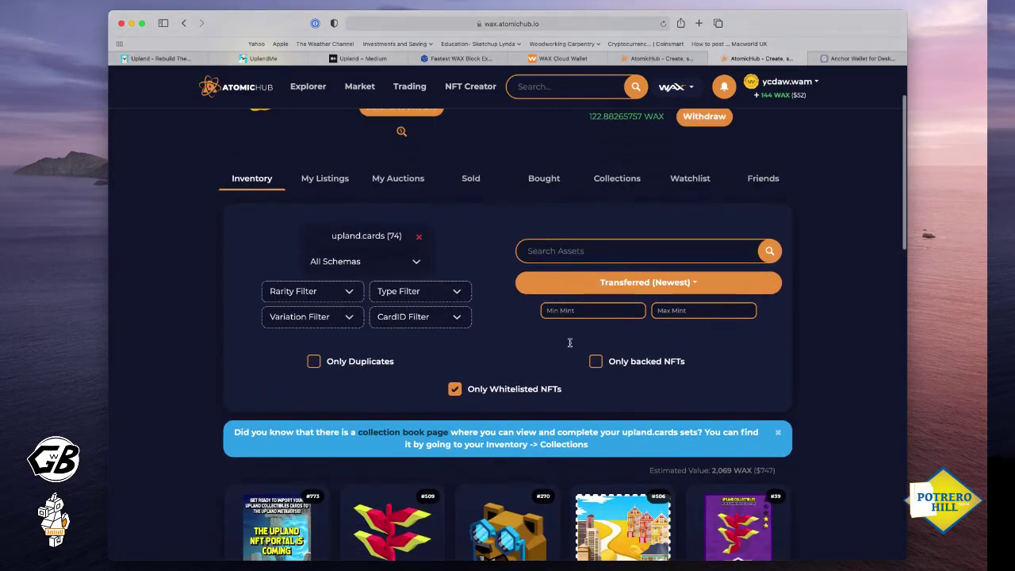
{"action": "scroll", "coordinate": [552, 347], "scroll_direction": "down", "scroll_amount": 20}
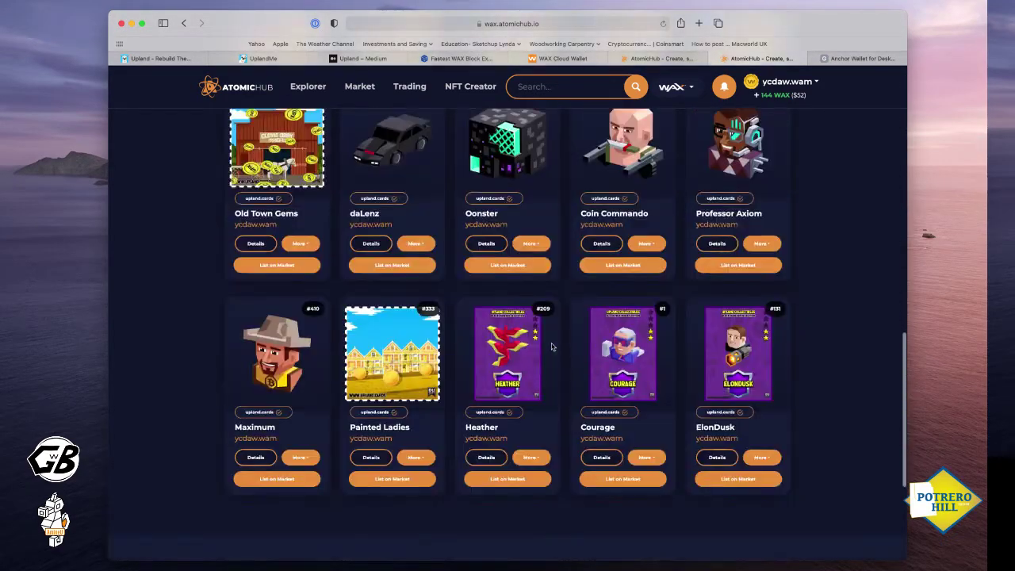
{"action": "scroll", "coordinate": [551, 346], "scroll_direction": "down", "scroll_amount": 7}
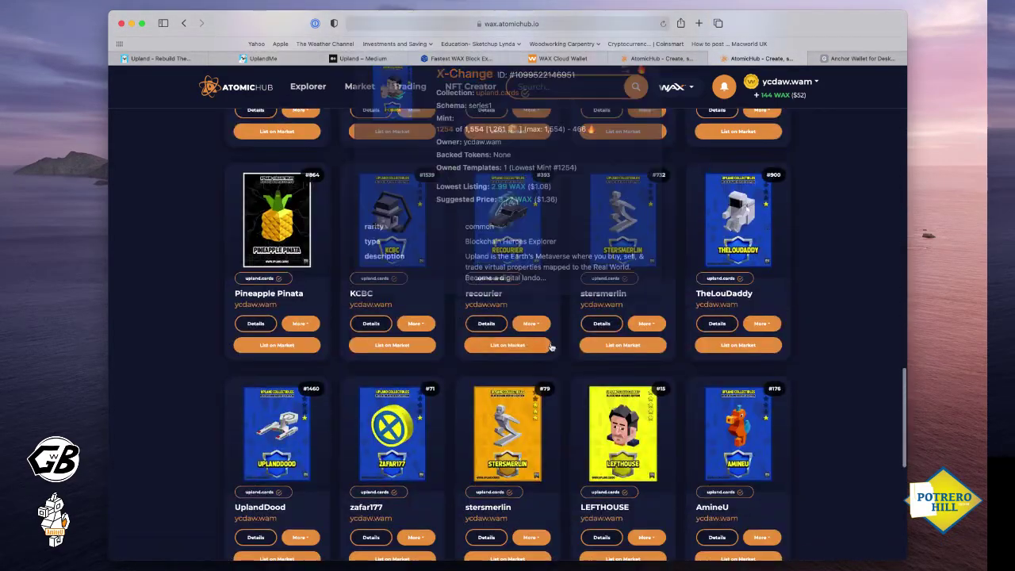
{"action": "scroll", "coordinate": [496, 362], "scroll_direction": "down", "scroll_amount": 4}
{"action": "scroll", "coordinate": [498, 365], "scroll_direction": "down", "scroll_amount": 10}
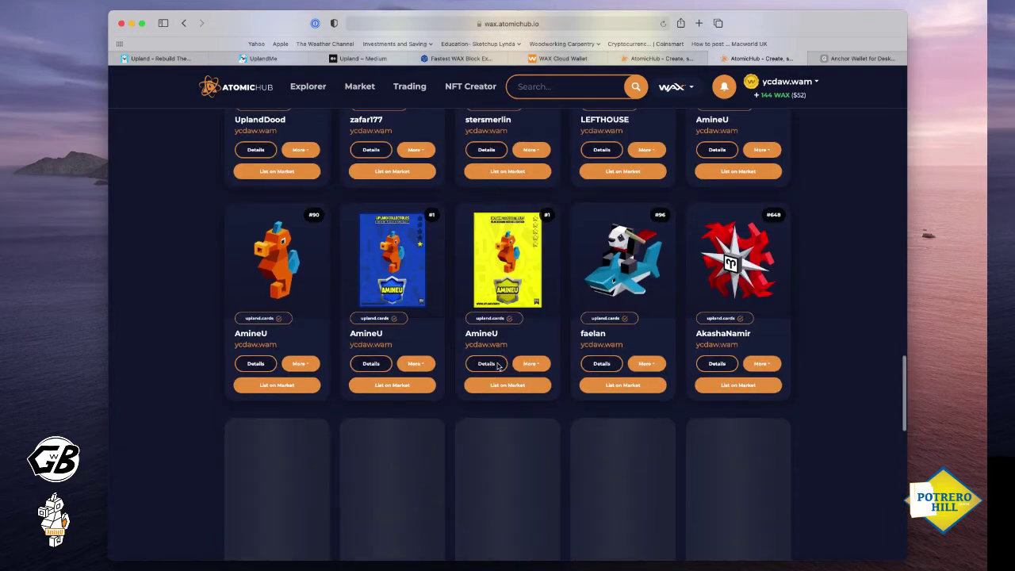
{"action": "scroll", "coordinate": [497, 366], "scroll_direction": "down", "scroll_amount": 2}
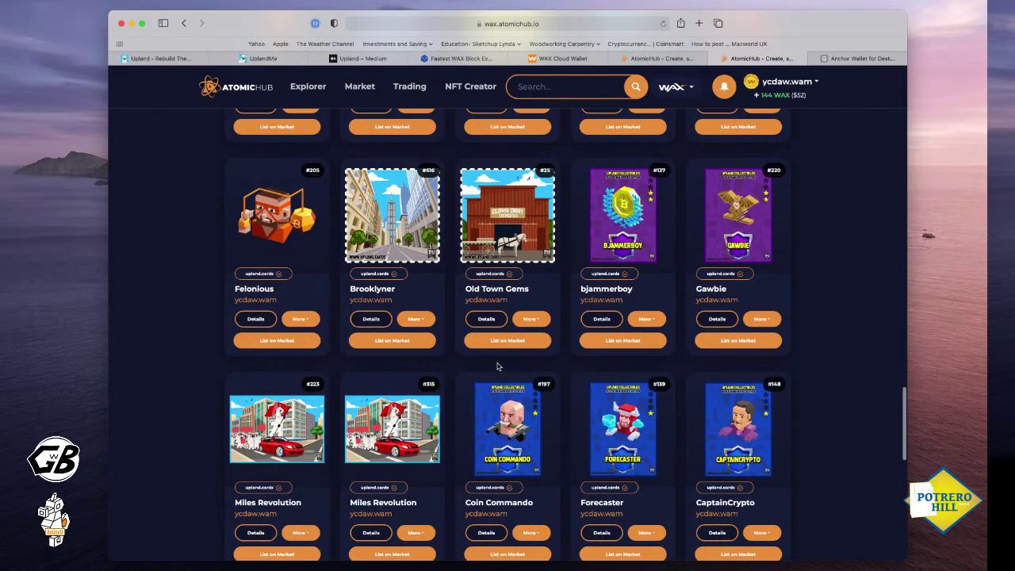
{"action": "scroll", "coordinate": [498, 367], "scroll_direction": "down", "scroll_amount": 9}
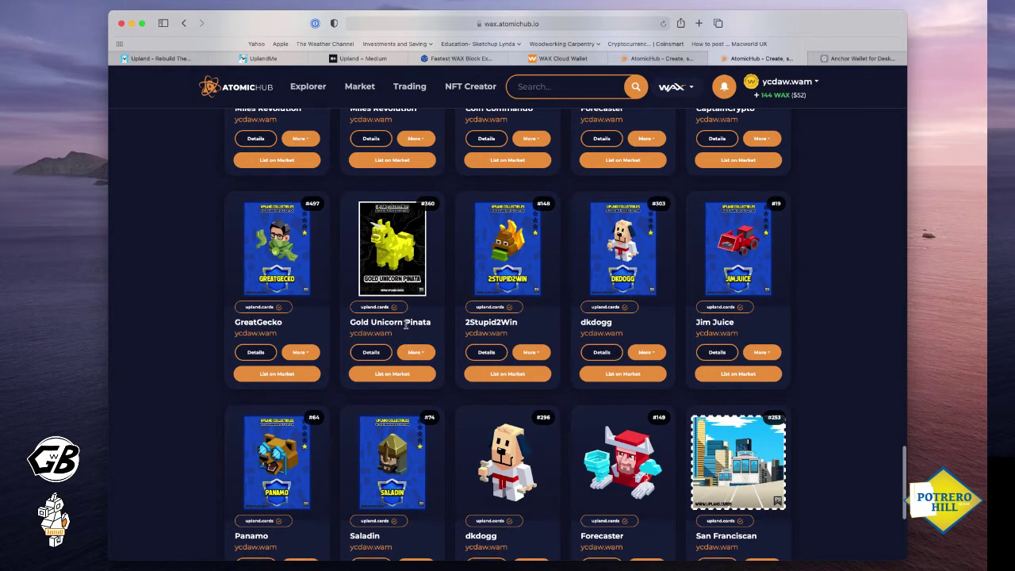
Check the second account's AtomicHub inventory, which shows No Assets Found and 0.00 WAX
{"action": "left_click", "coordinate": [658, 58]}
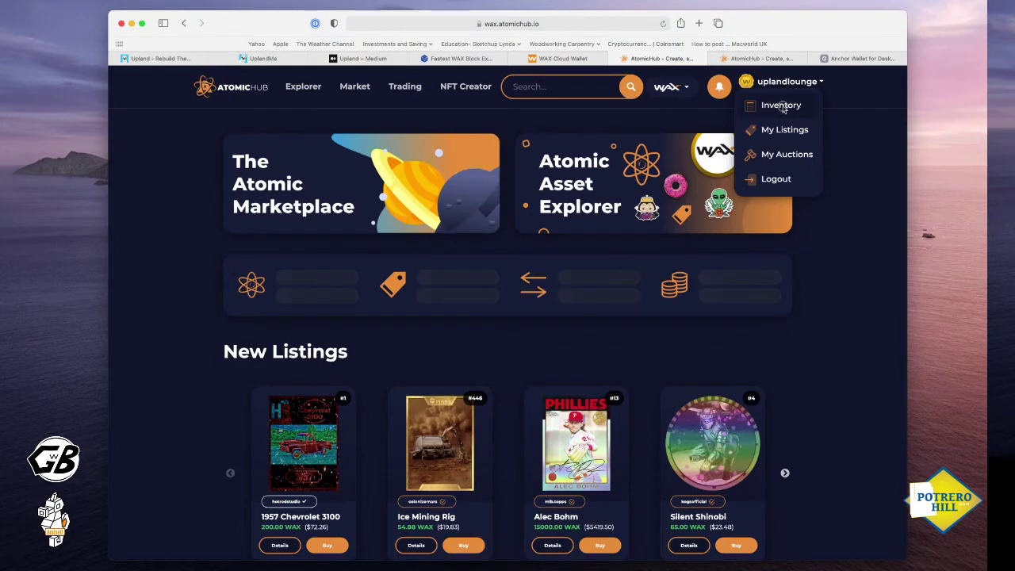
{"action": "left_click", "coordinate": [773, 105]}
{"action": "scroll", "coordinate": [534, 386], "scroll_direction": "down", "scroll_amount": 3}
{"action": "scroll", "coordinate": [535, 386], "scroll_direction": "up", "scroll_amount": 2}
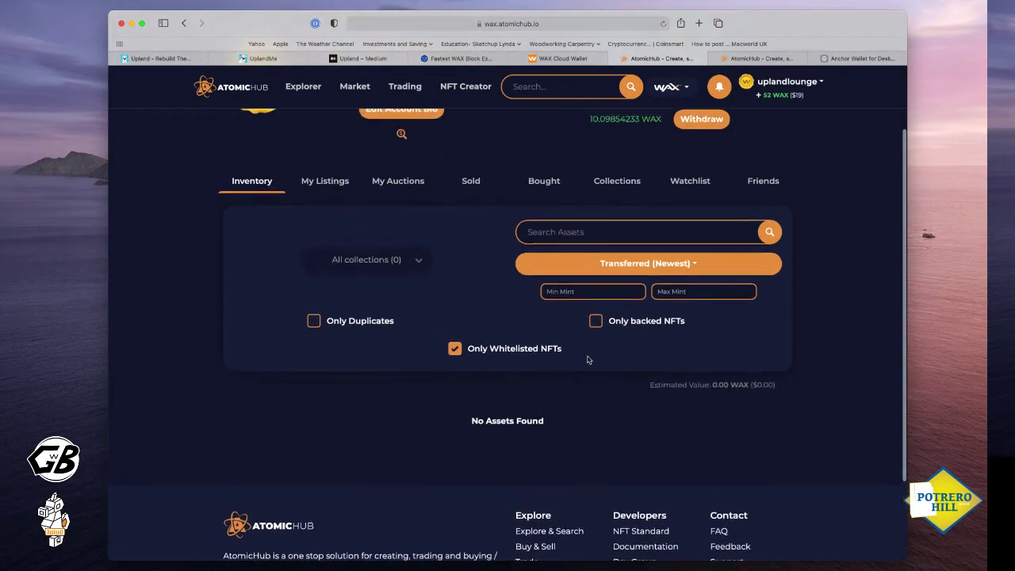
{"action": "scroll", "coordinate": [527, 341], "scroll_direction": "down", "scroll_amount": 3}
{"action": "scroll", "coordinate": [527, 342], "scroll_direction": "up", "scroll_amount": 2}
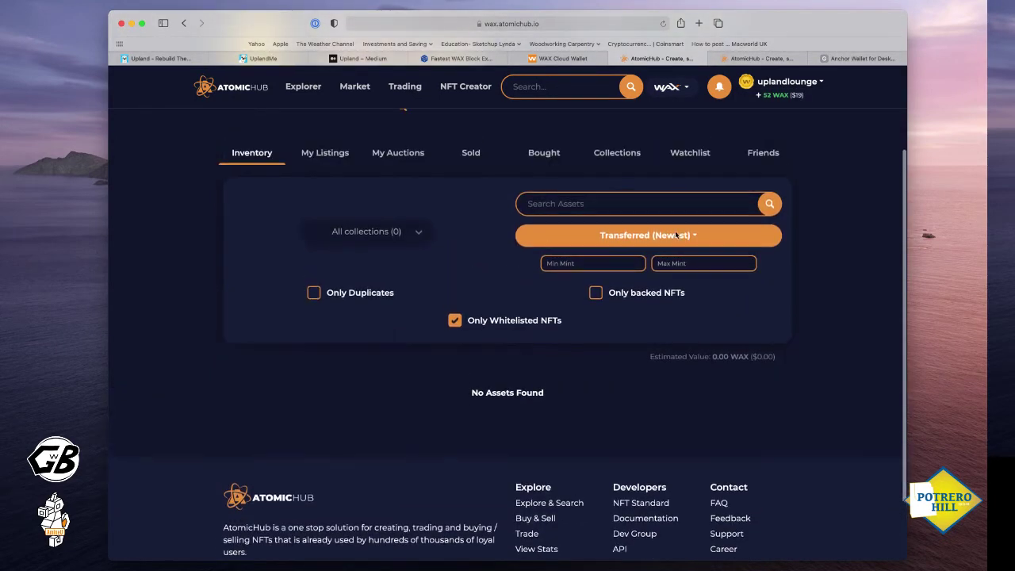
{"action": "scroll", "coordinate": [587, 296], "scroll_direction": "up", "scroll_amount": 1}
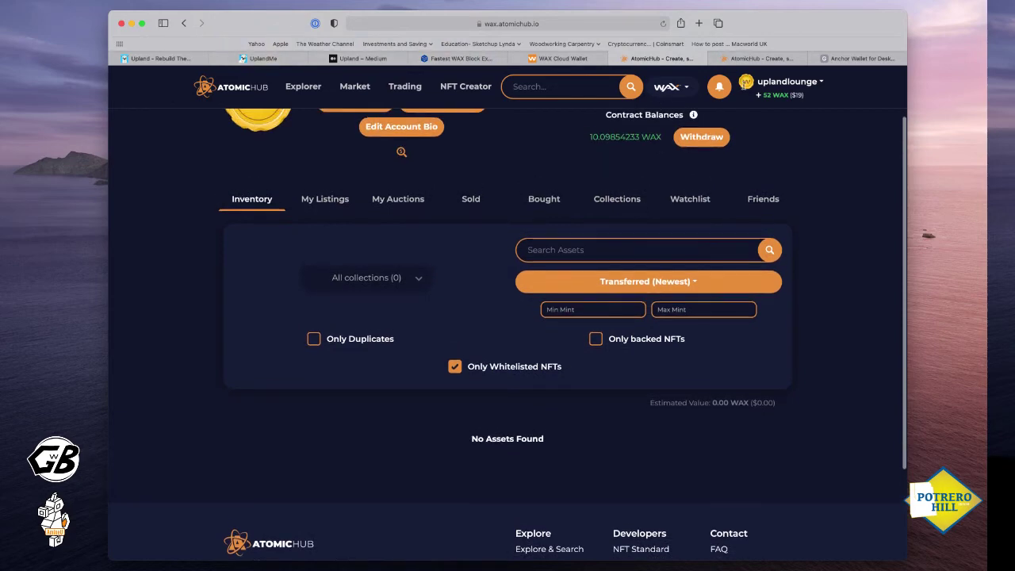
{"action": "left_click", "coordinate": [265, 59]}
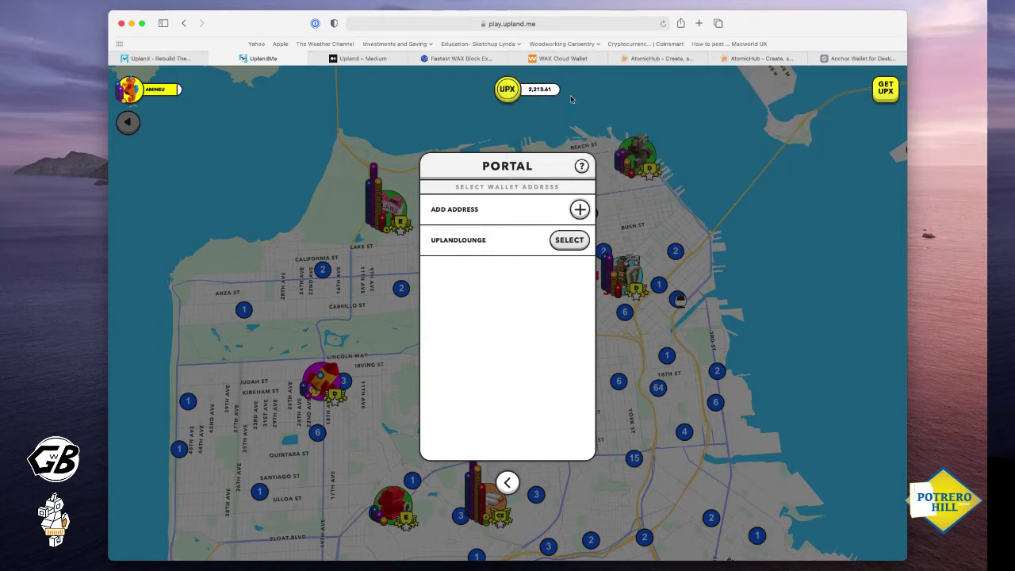
Start adding a new WAX address in the Upland Portal, then look at the Bloks.io account list
{"action": "left_click", "coordinate": [667, 60]}
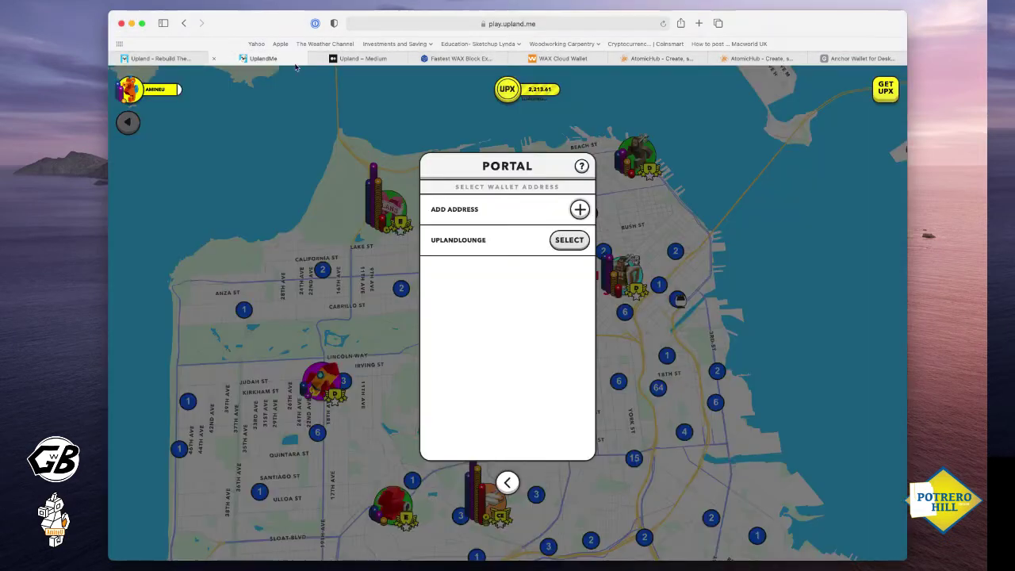
{"action": "left_click", "coordinate": [286, 61]}
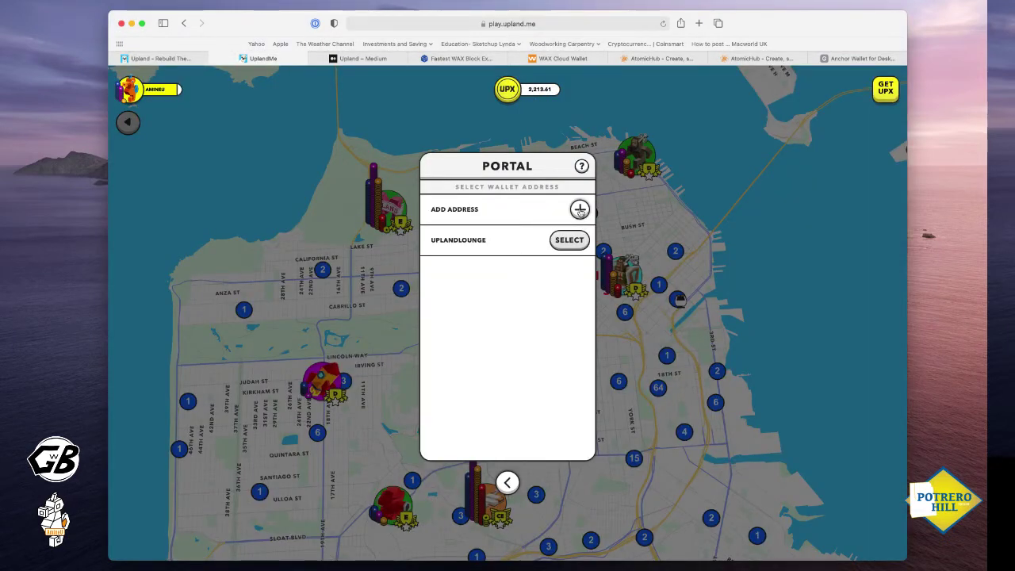
{"action": "left_click", "coordinate": [580, 210]}
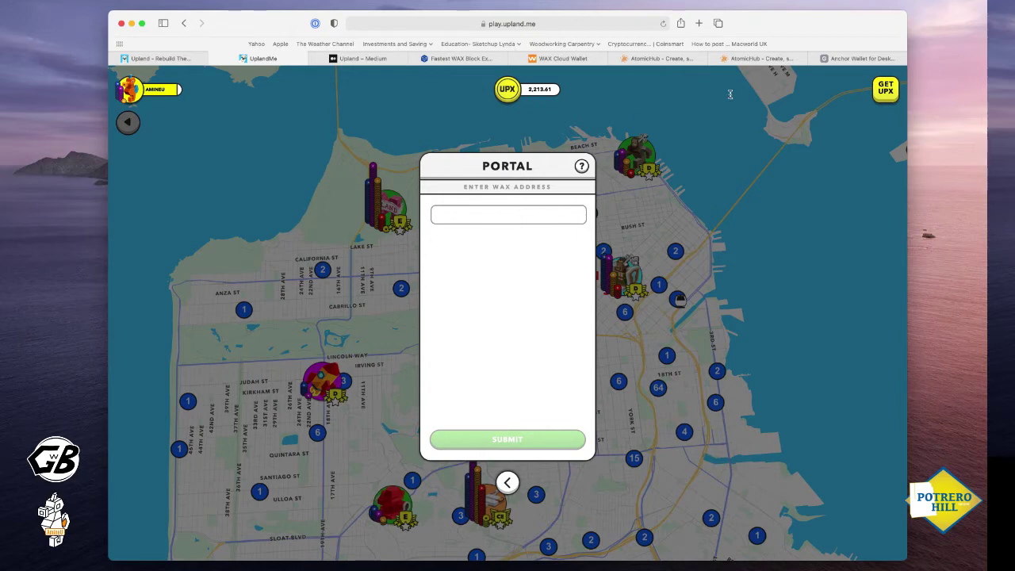
{"action": "left_click", "coordinate": [456, 60]}
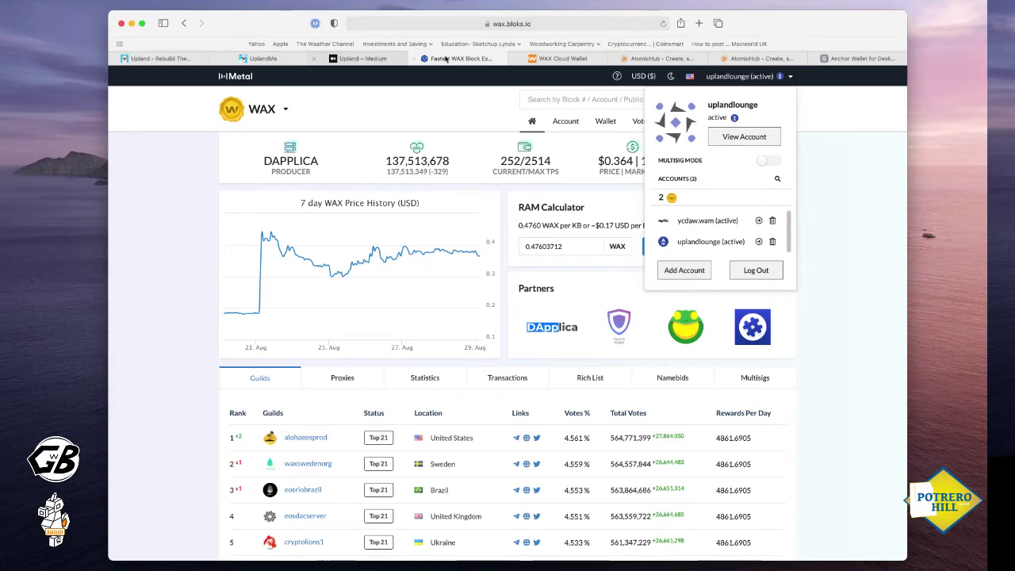
Compare the Portal's Enter WAX Address prompt with the linked accounts on Bloks.io, then return to Upland
{"action": "left_click", "coordinate": [265, 58]}
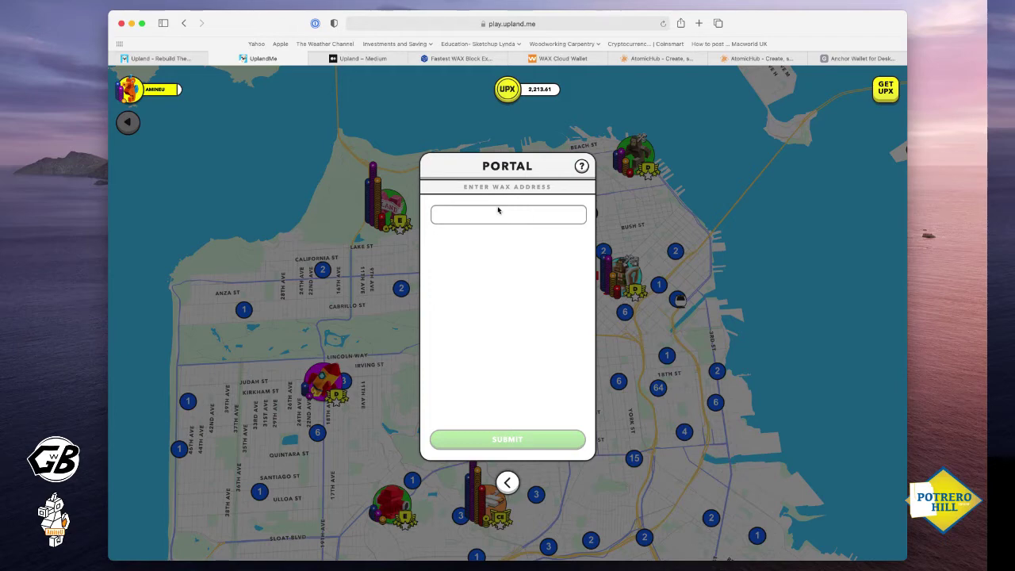
{"action": "left_click", "coordinate": [460, 58]}
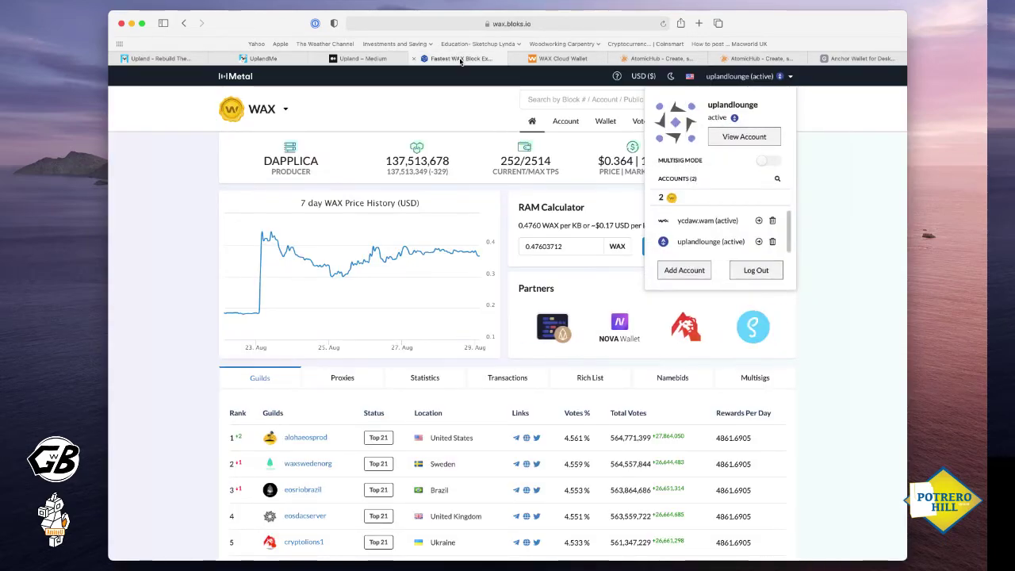
{"action": "scroll", "coordinate": [459, 73], "scroll_direction": "down", "scroll_amount": 1}
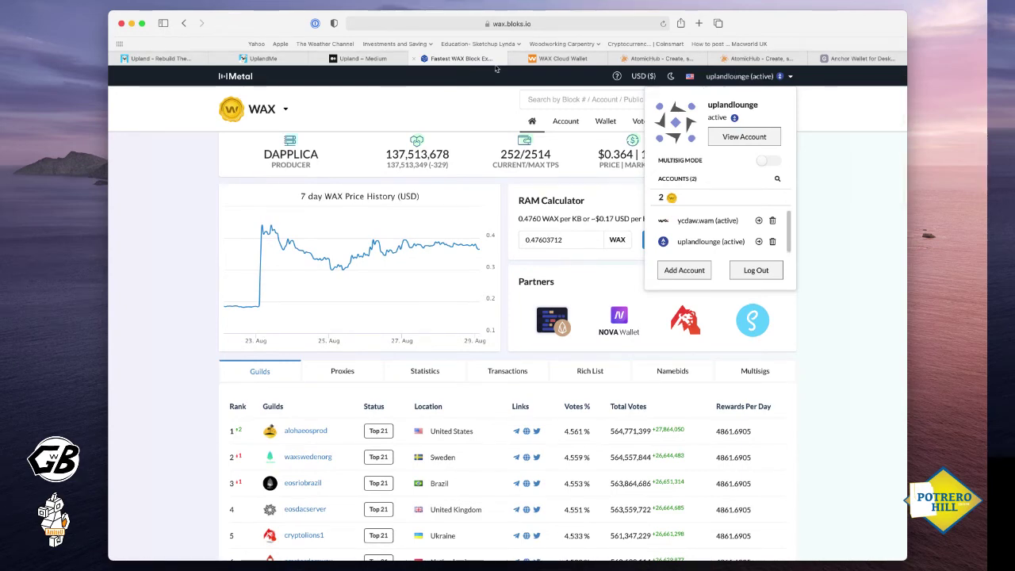
{"action": "left_click", "coordinate": [272, 62]}
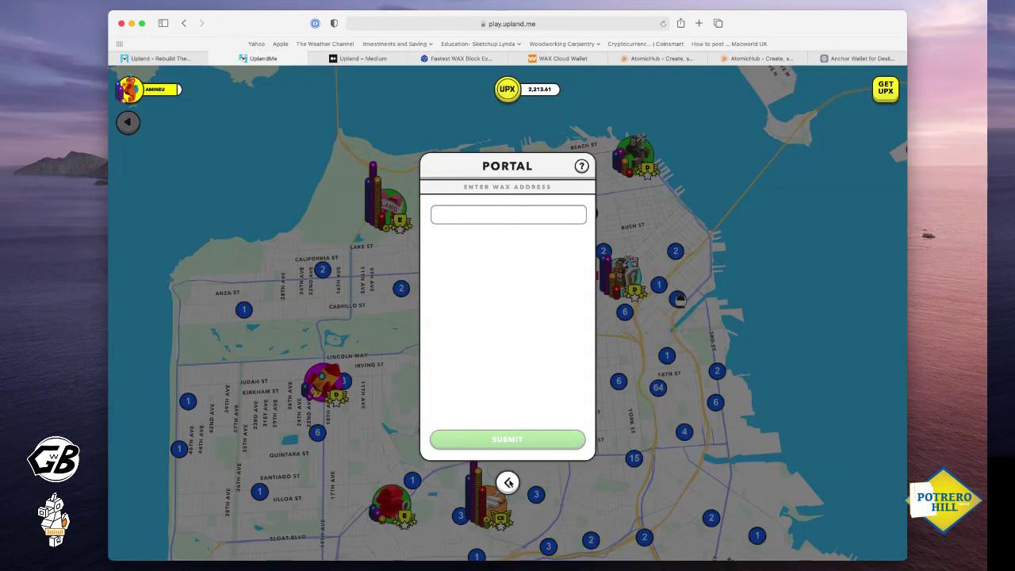
Try Add Address in the Portal, back out to the saved wallet list, then switch to AtomicHub's inventory
{"action": "left_click", "coordinate": [507, 481]}
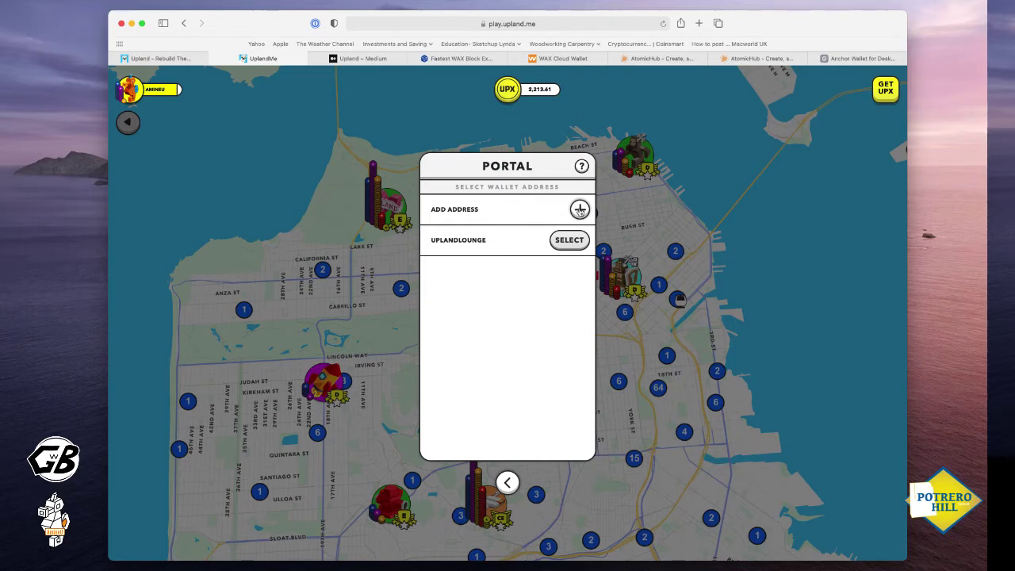
{"action": "left_click", "coordinate": [579, 210]}
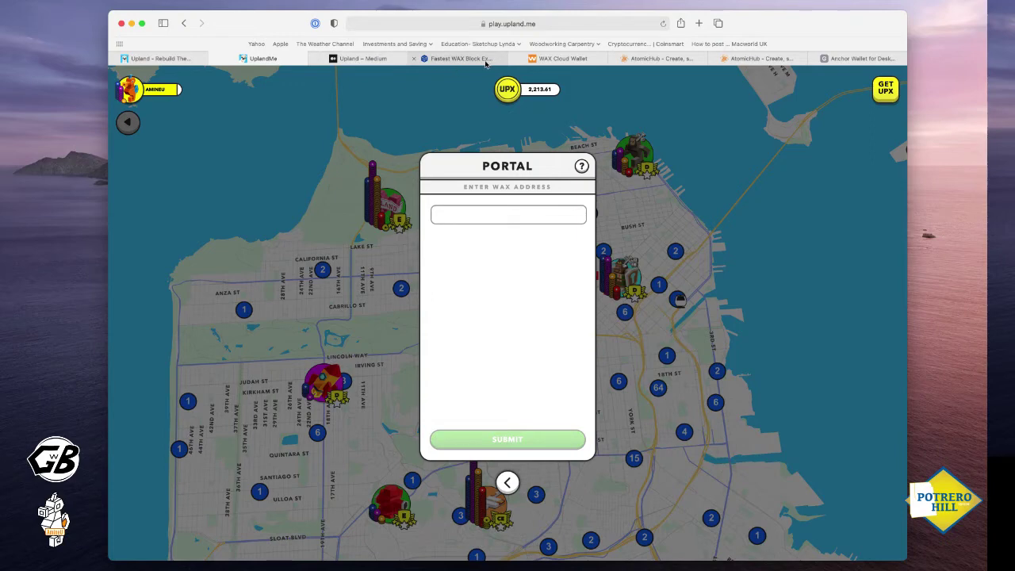
{"action": "mouse_move", "coordinate": [485, 64]}
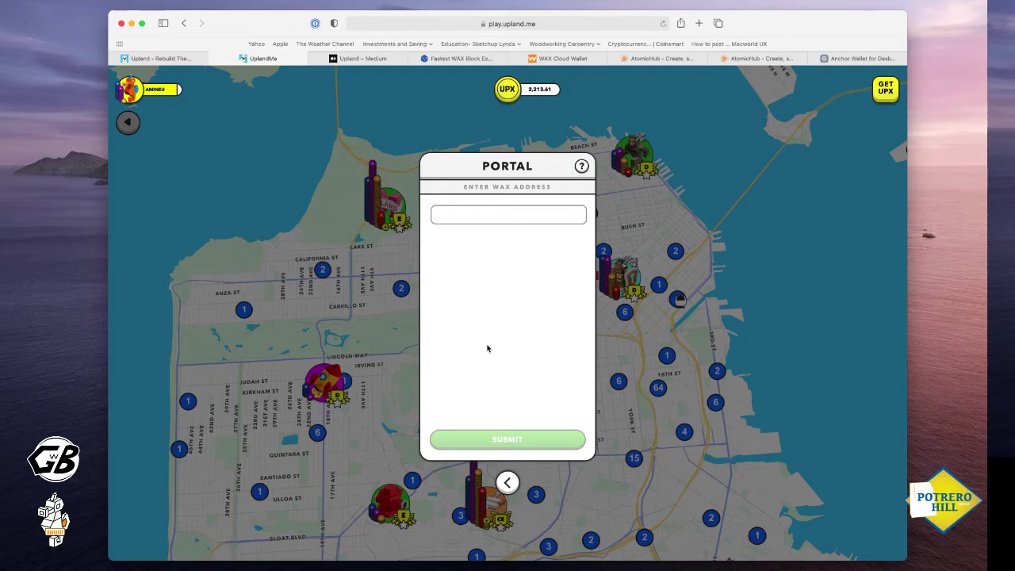
{"action": "left_click", "coordinate": [508, 482]}
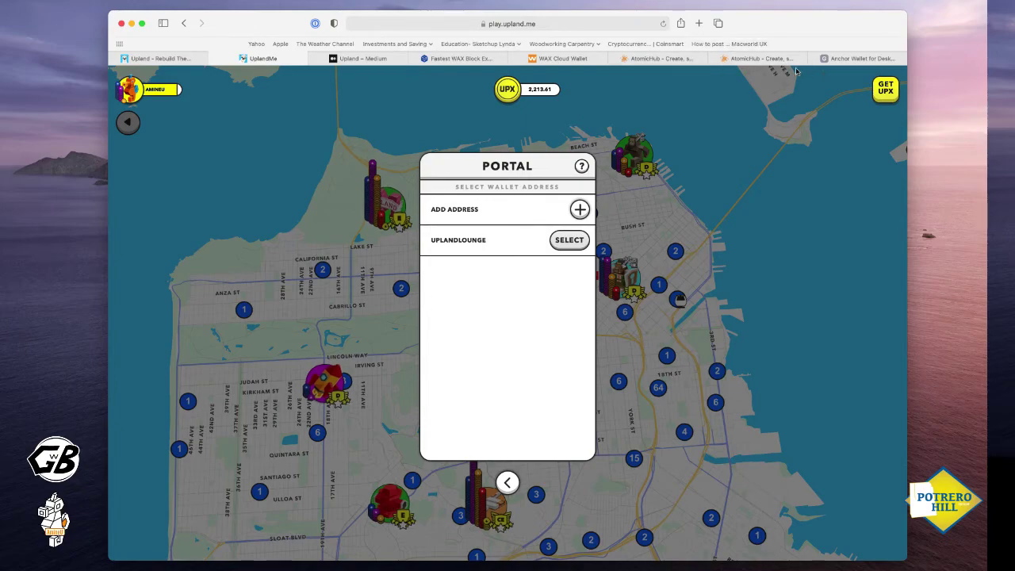
{"action": "left_click", "coordinate": [772, 60]}
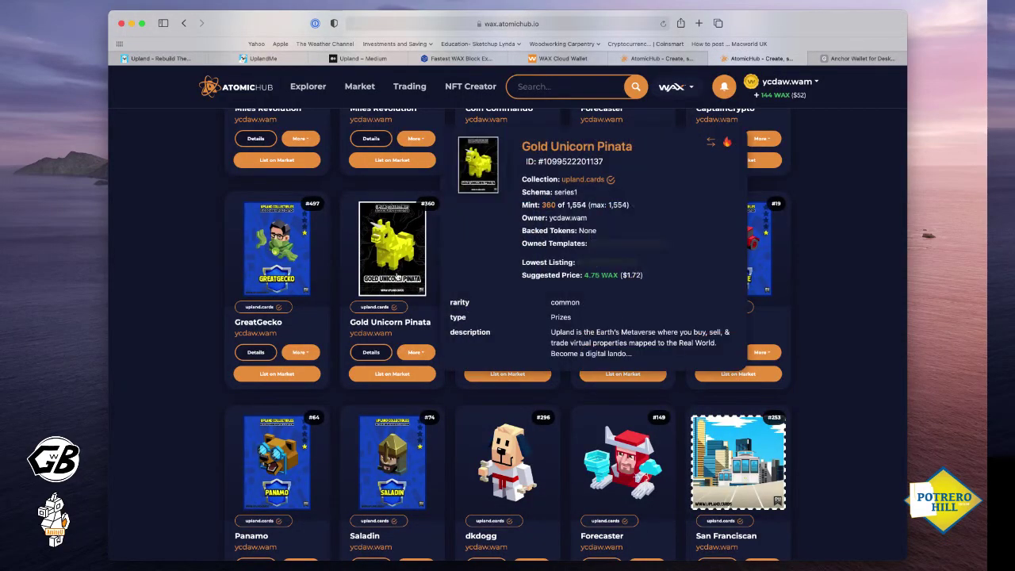
Start a transfer of the Gold Unicorn Pinata and enter the recipient WAX account name
{"action": "left_click", "coordinate": [420, 353]}
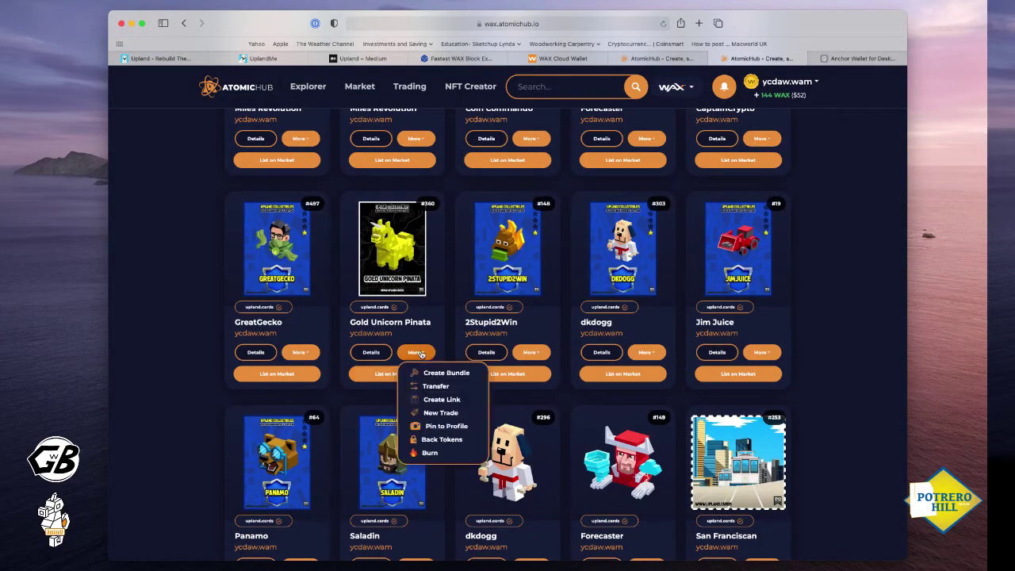
{"action": "left_click", "coordinate": [439, 386]}
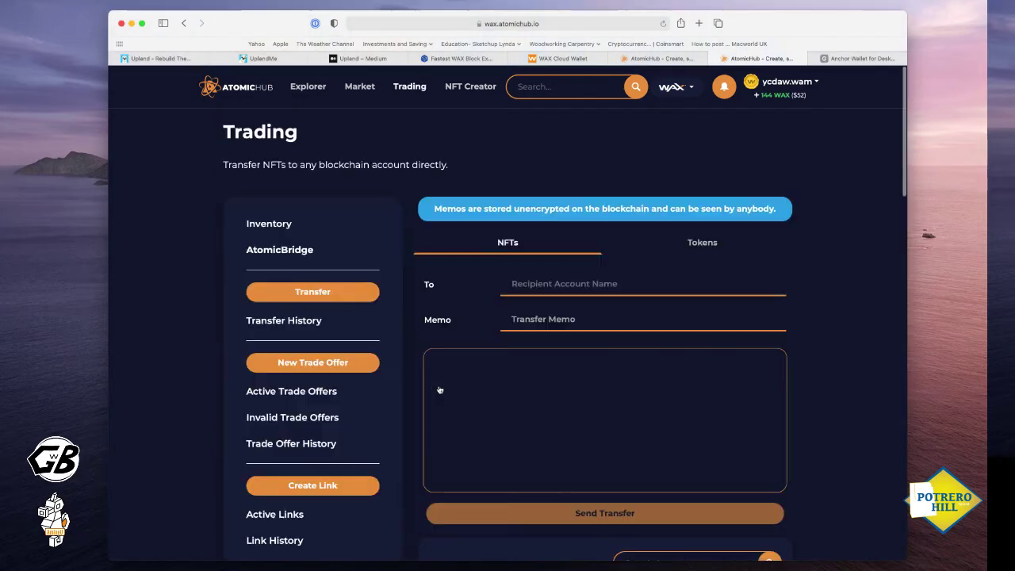
{"action": "left_click", "coordinate": [536, 278]}
{"action": "type", "text": "uplasn"}
{"action": "key", "text": "BackSpace"}
{"action": "key", "text": "BackSpace"}
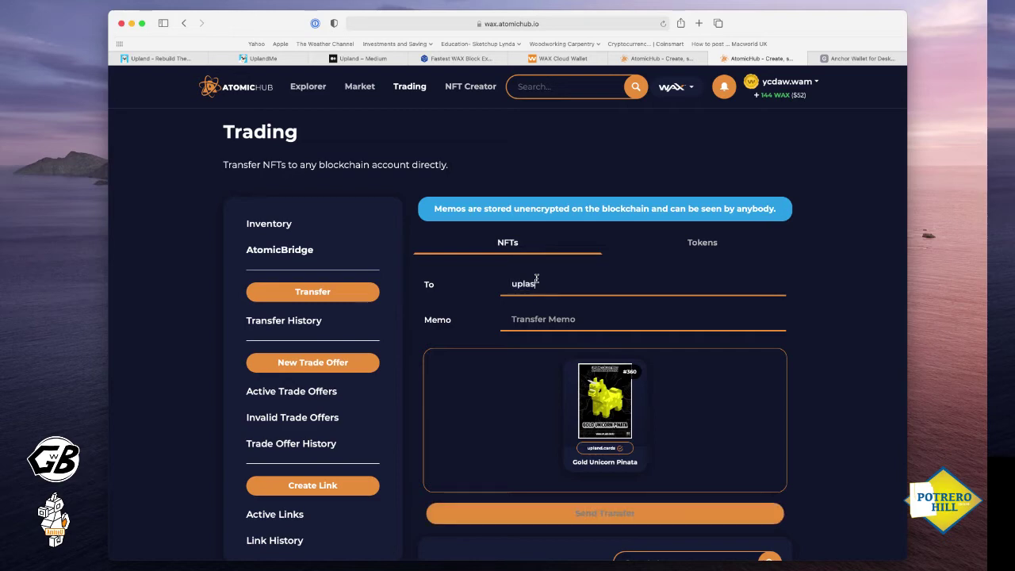
{"action": "type", "text": "nd"}
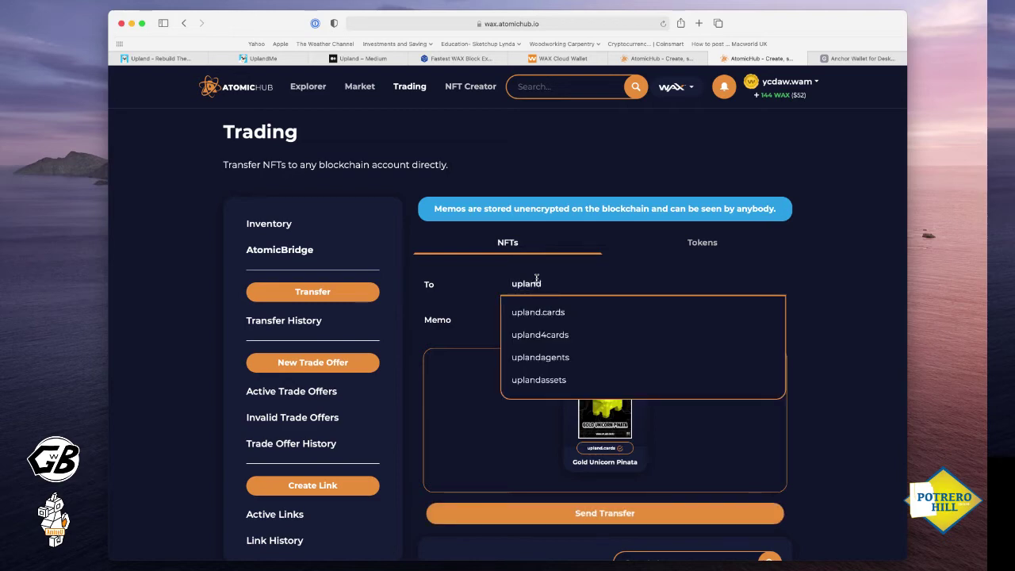
{"action": "type", "text": "lounge"}
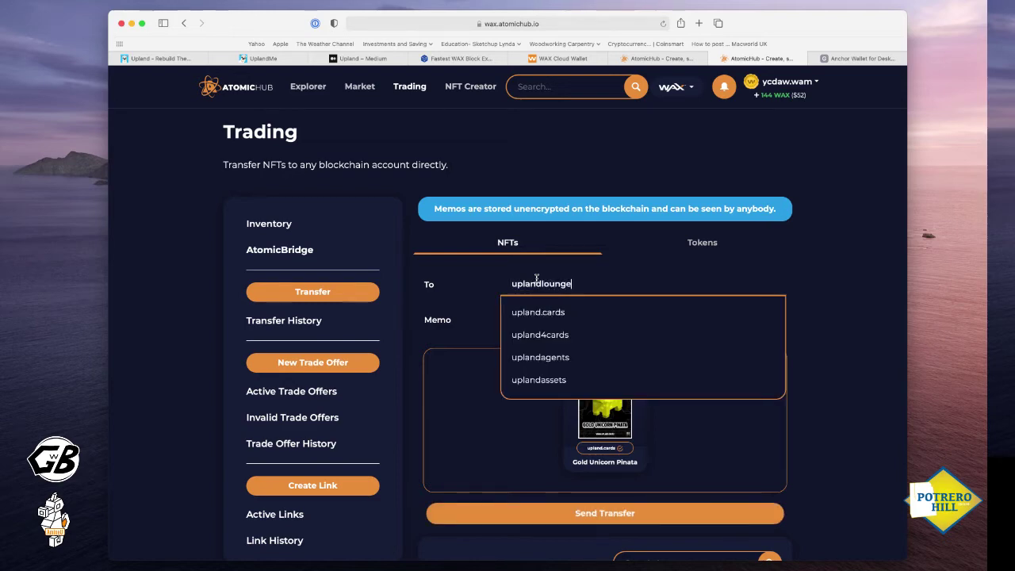
{"action": "left_click", "coordinate": [535, 312]}
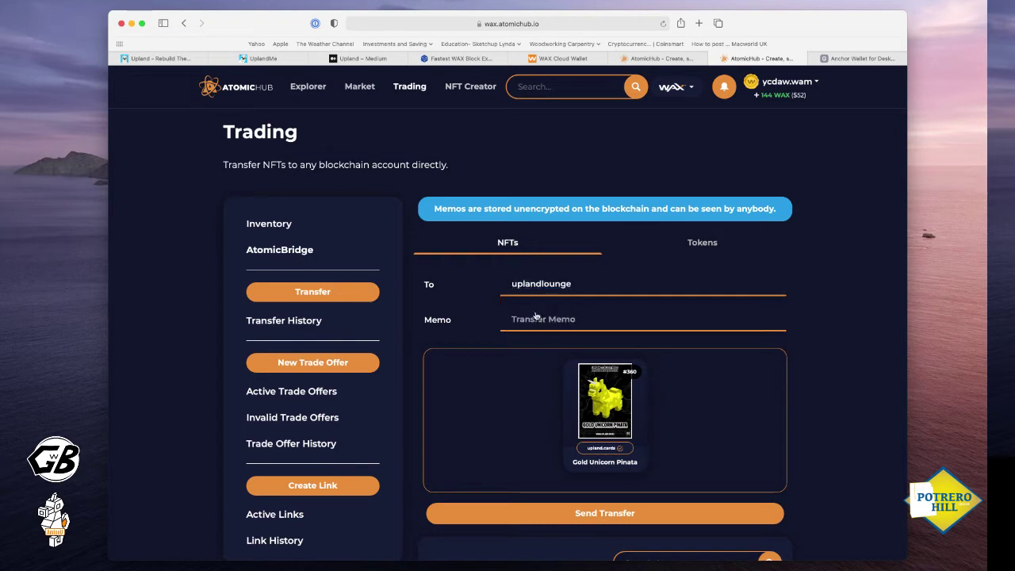
Send and confirm the NFT transfer, approve it in the wallet, and close the success message
{"action": "left_click", "coordinate": [624, 516]}
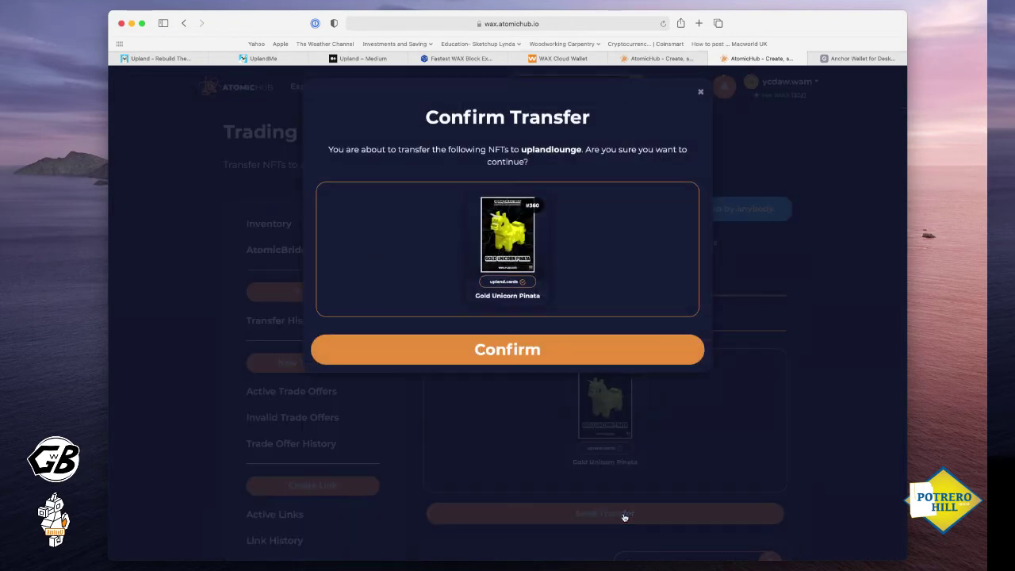
{"action": "left_click", "coordinate": [508, 364]}
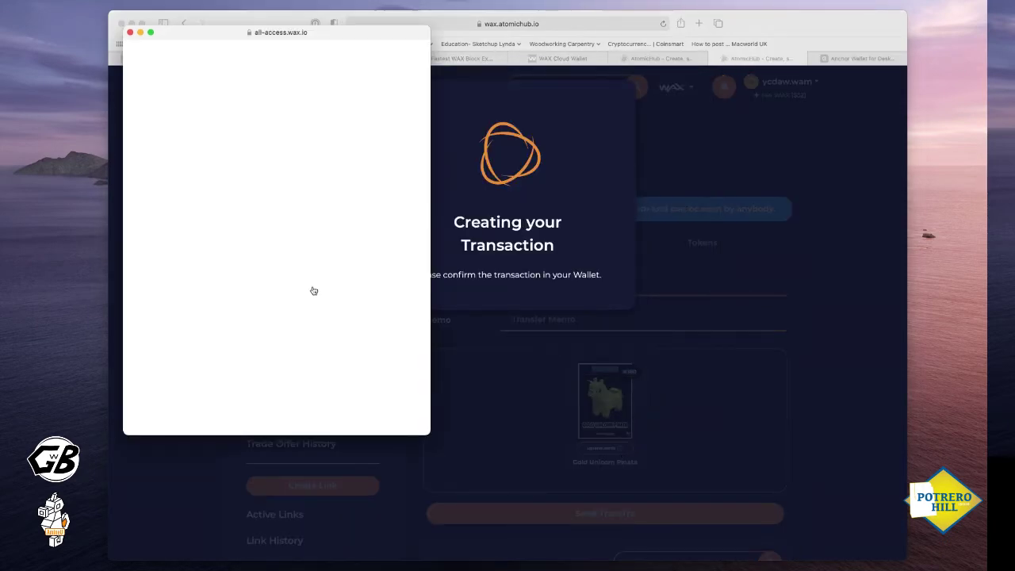
{"action": "left_click", "coordinate": [270, 316]}
{"action": "left_click", "coordinate": [487, 326]}
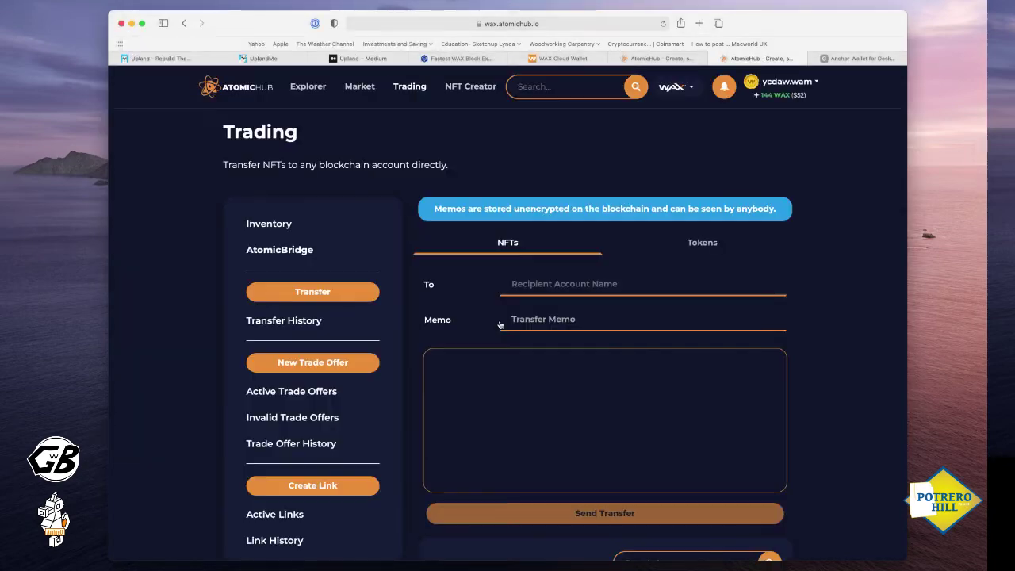
On the receiving account's inventory tab, reload the page and log out of AtomicHub
{"action": "left_click", "coordinate": [670, 58]}
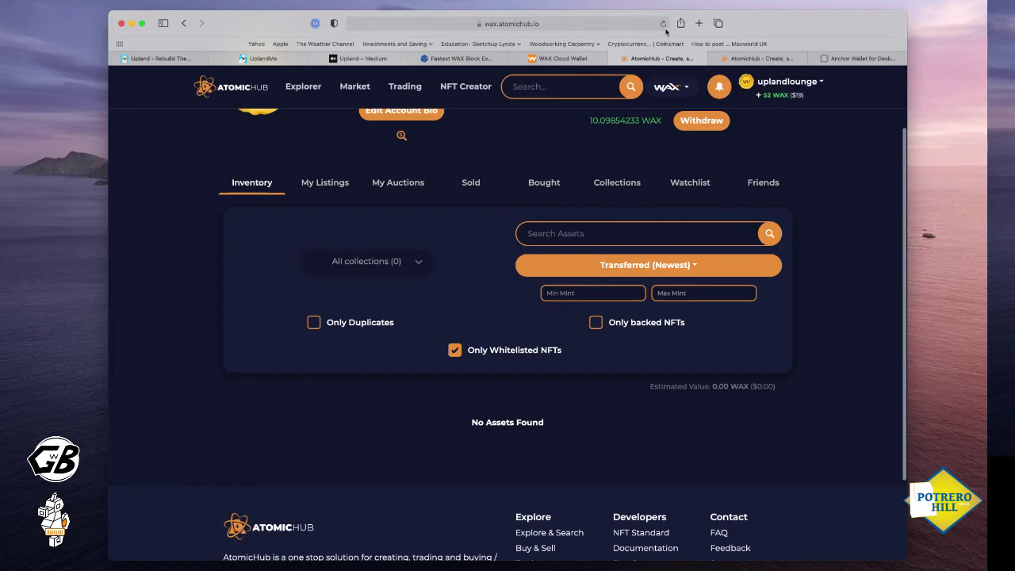
{"action": "left_click", "coordinate": [662, 24]}
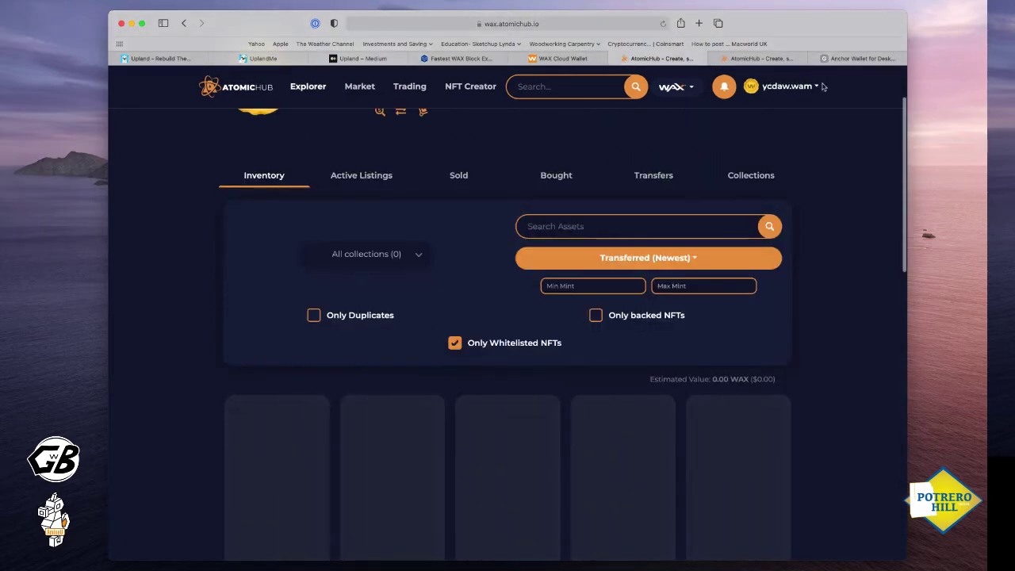
{"action": "left_click", "coordinate": [785, 83]}
{"action": "left_click", "coordinate": [763, 179]}
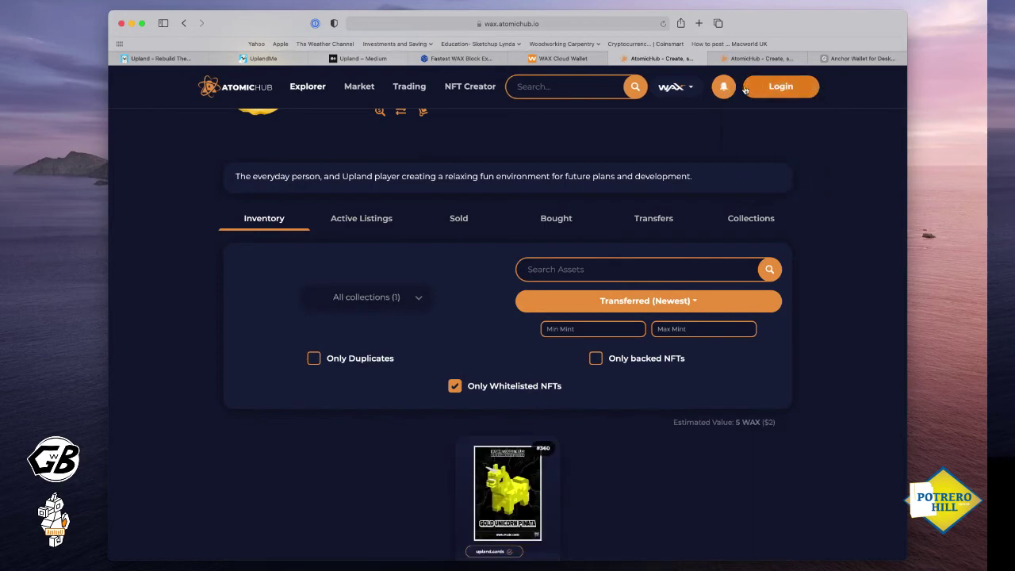
Log back in to AtomicHub through Anchor Wallet as the receiving account
{"action": "left_click", "coordinate": [785, 87]}
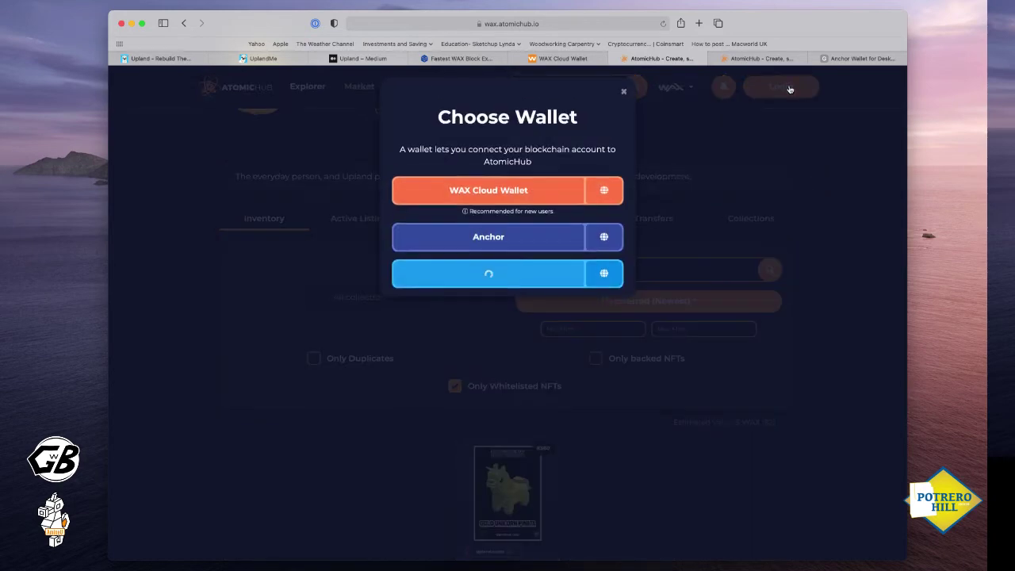
{"action": "left_click", "coordinate": [512, 240]}
{"action": "left_click", "coordinate": [505, 448]}
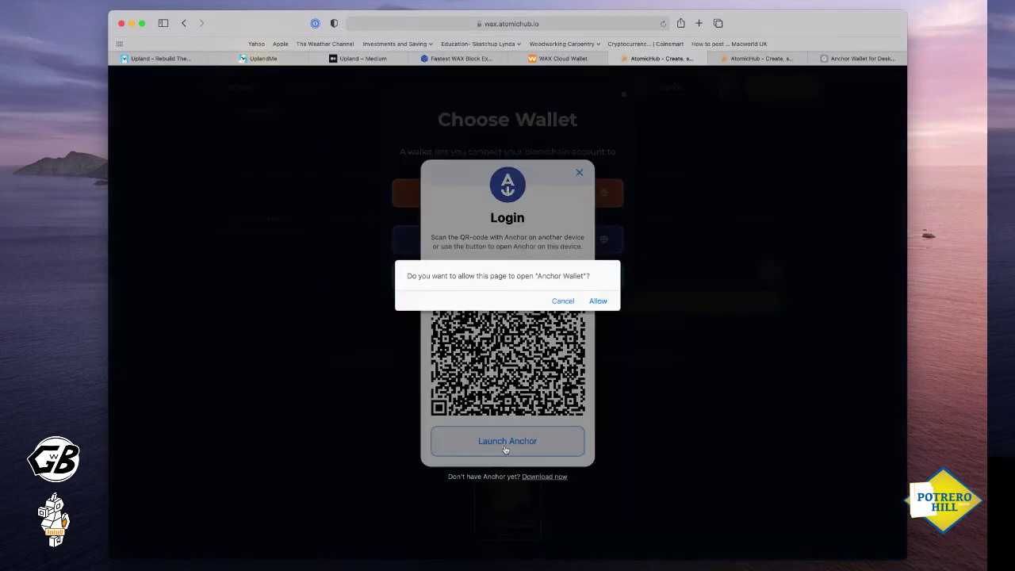
{"action": "left_click", "coordinate": [598, 301]}
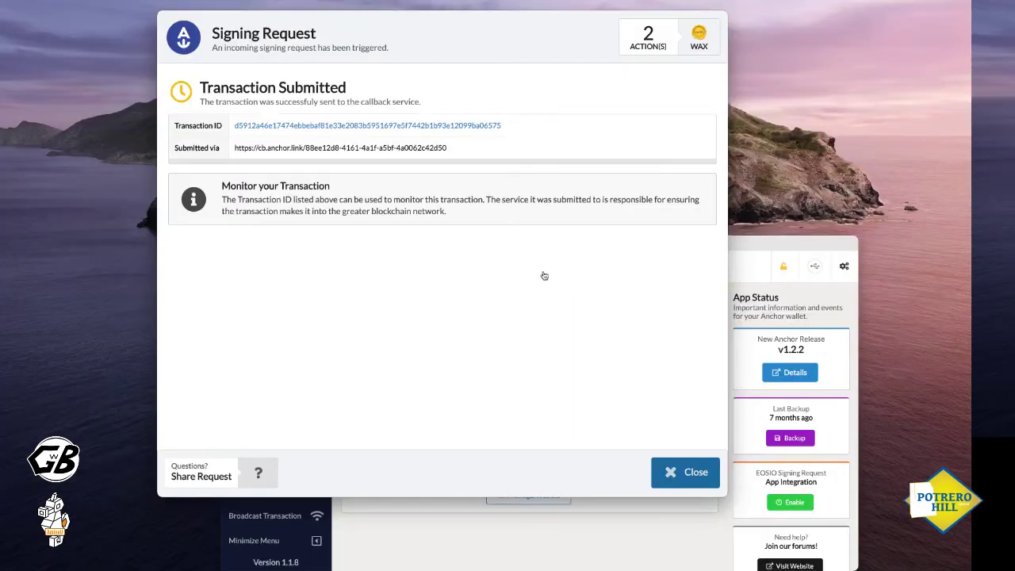
{"action": "left_click", "coordinate": [688, 472]}
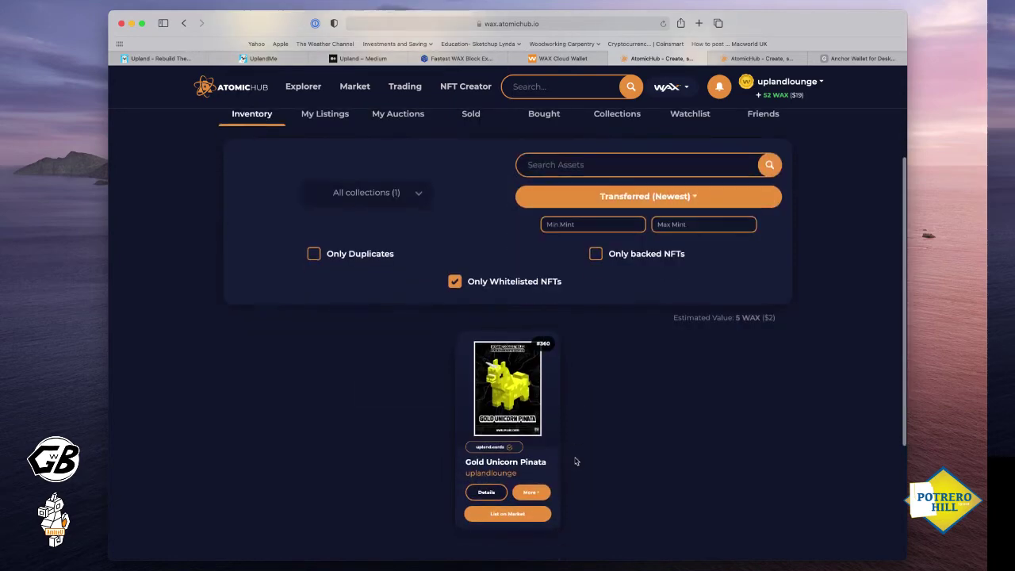
Check the inventory for the Gold Unicorn Pinata #360, then return to the Upland tab
{"action": "scroll", "coordinate": [574, 459], "scroll_direction": "down", "scroll_amount": 3}
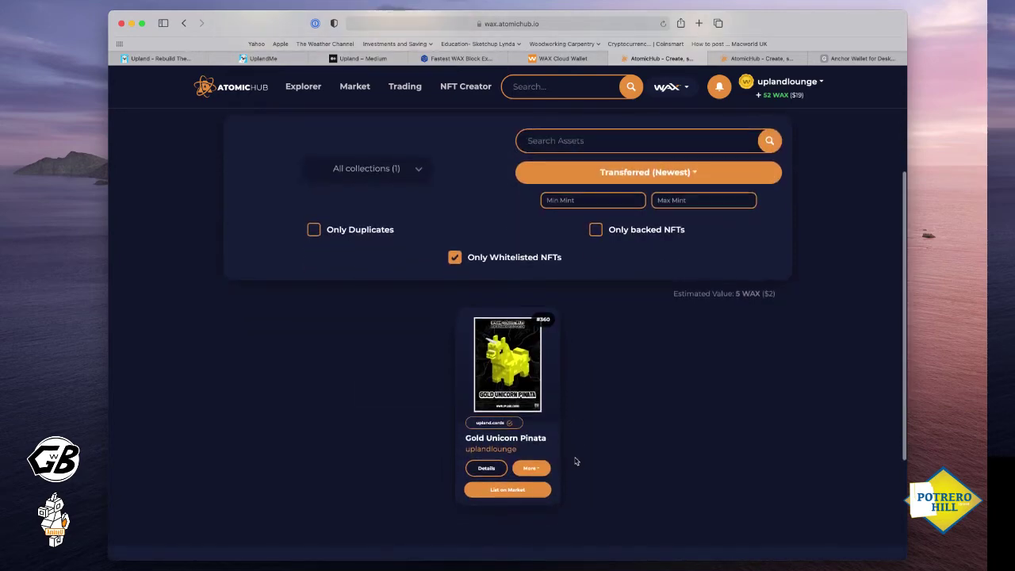
{"action": "scroll", "coordinate": [546, 439], "scroll_direction": "up", "scroll_amount": 1}
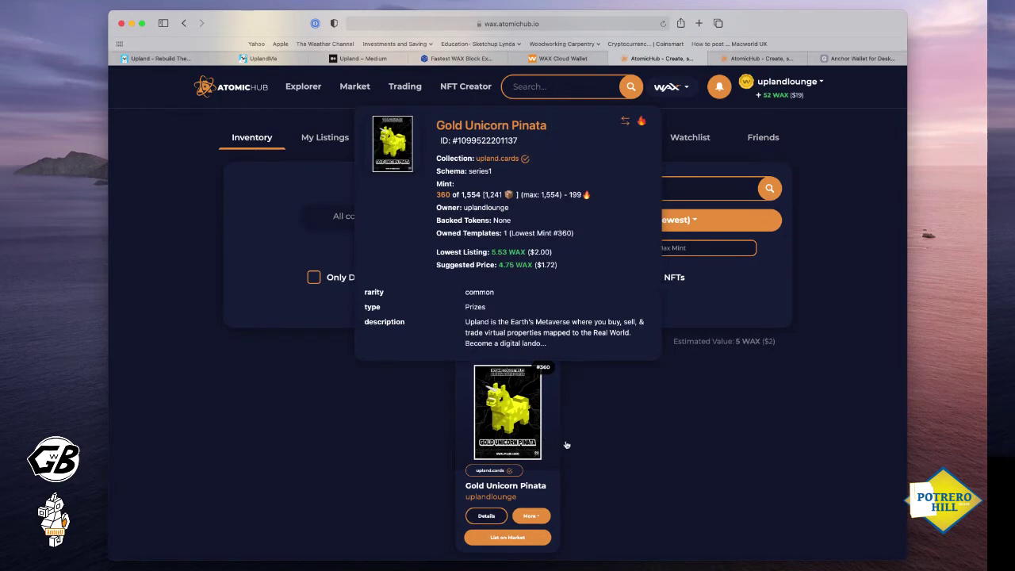
{"action": "left_click", "coordinate": [266, 58]}
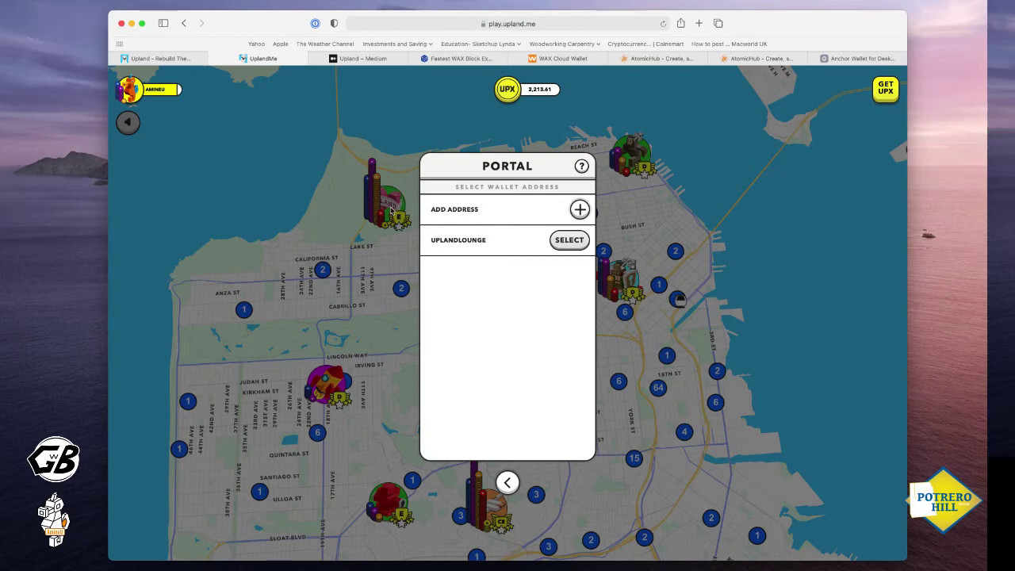
Pick the linked wallet for NFT transfers, copy the uplandportal WAX address, and return to AtomicHub
{"action": "left_click", "coordinate": [568, 242]}
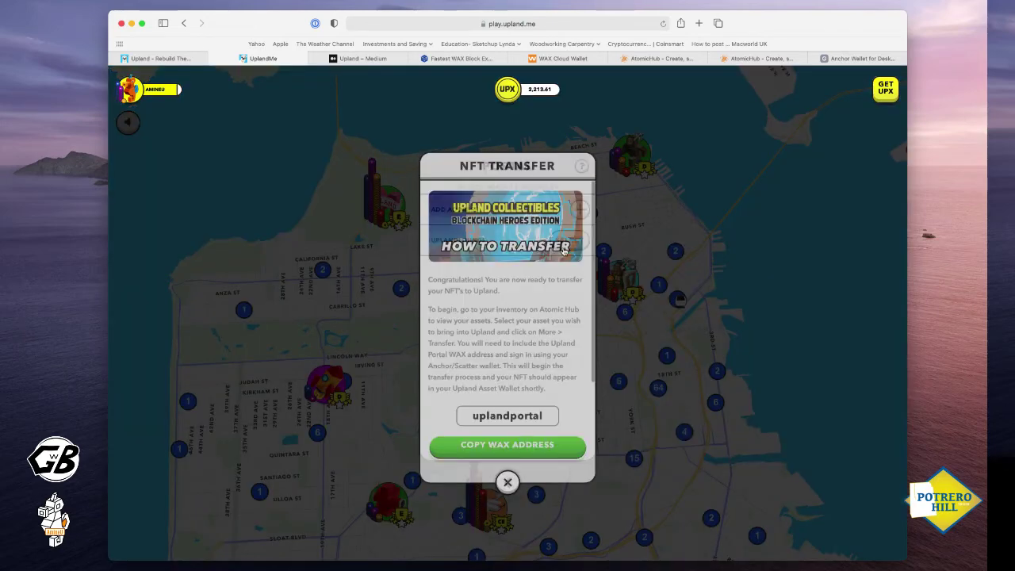
{"action": "left_click", "coordinate": [508, 449]}
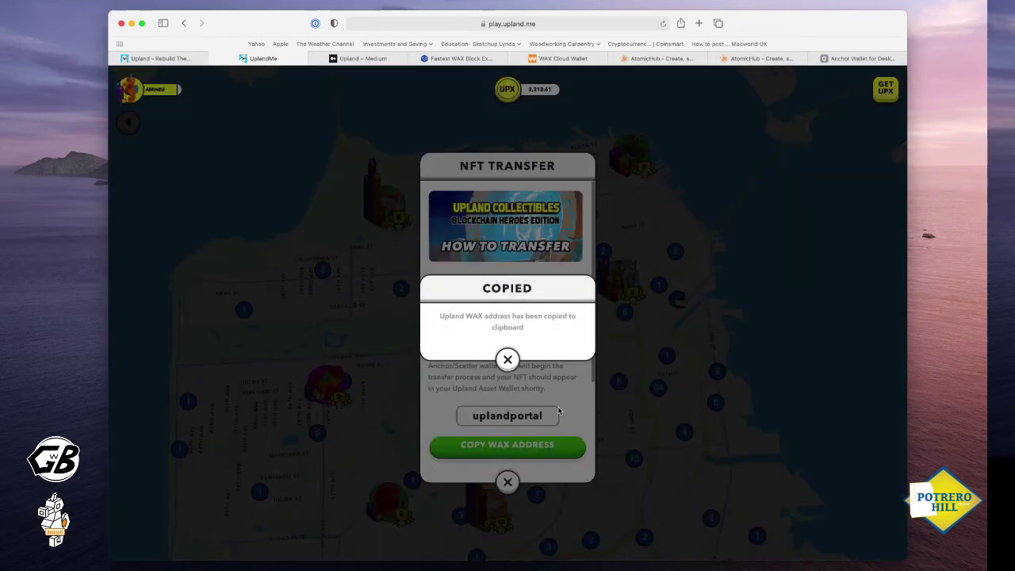
{"action": "left_click", "coordinate": [669, 63]}
Transfer the Gold Unicorn Pinata to the pasted uplandportal address, then send and confirm it
{"action": "scroll", "coordinate": [539, 495], "scroll_direction": "down", "scroll_amount": 2}
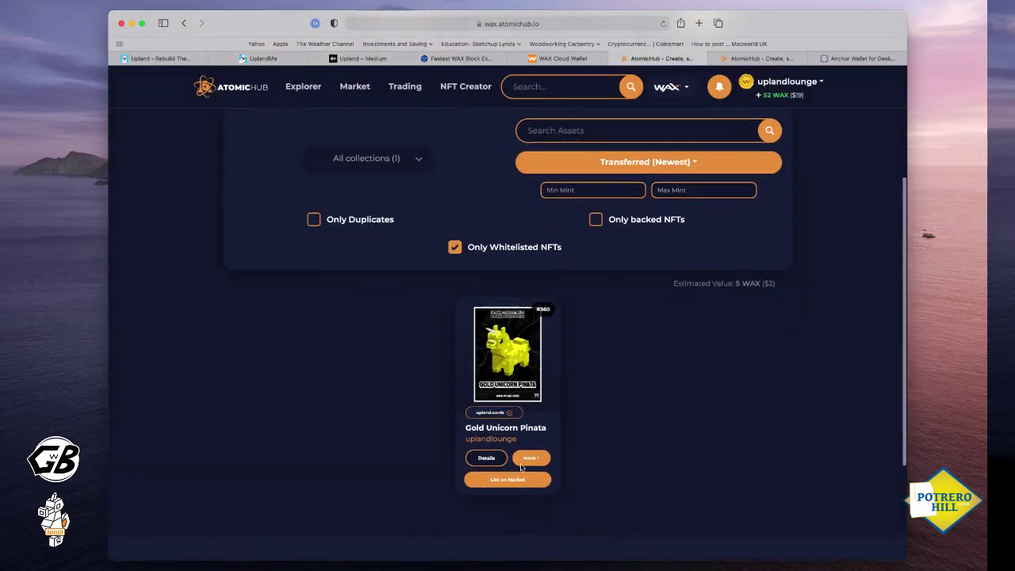
{"action": "left_click", "coordinate": [530, 449]}
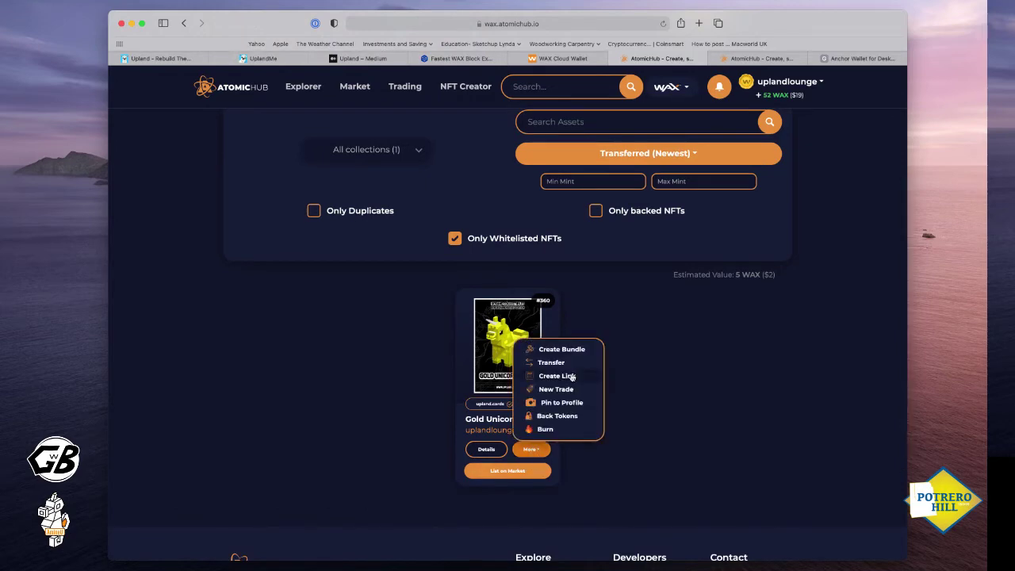
{"action": "scroll", "coordinate": [572, 377], "scroll_direction": "down", "scroll_amount": 1}
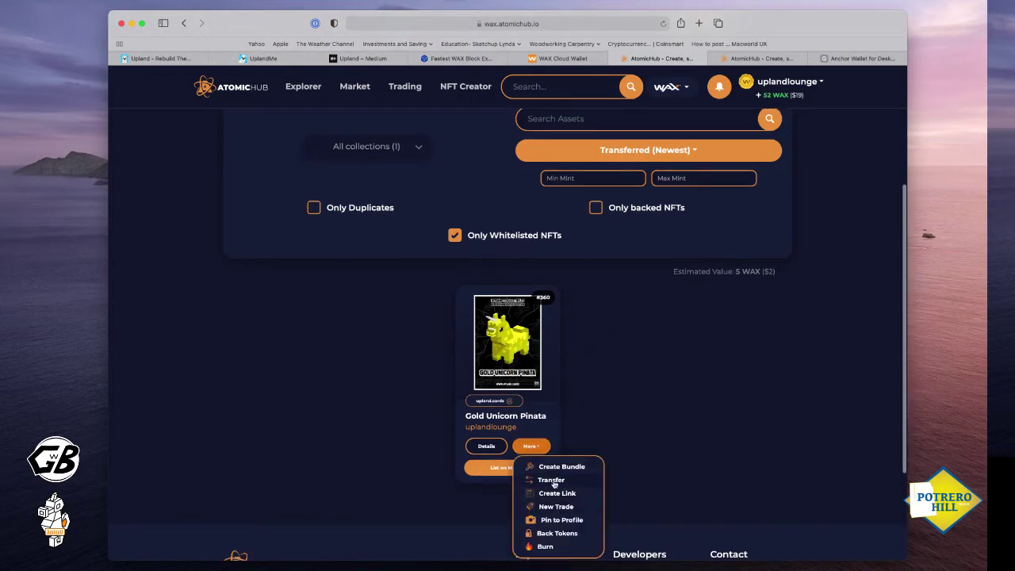
{"action": "left_click", "coordinate": [552, 480]}
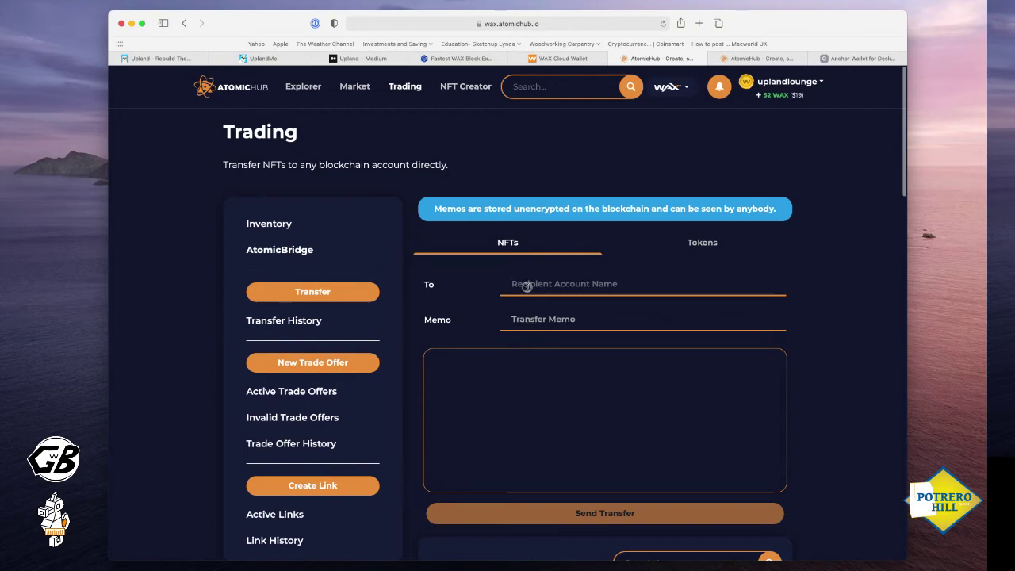
{"action": "key", "text": "super+v"}
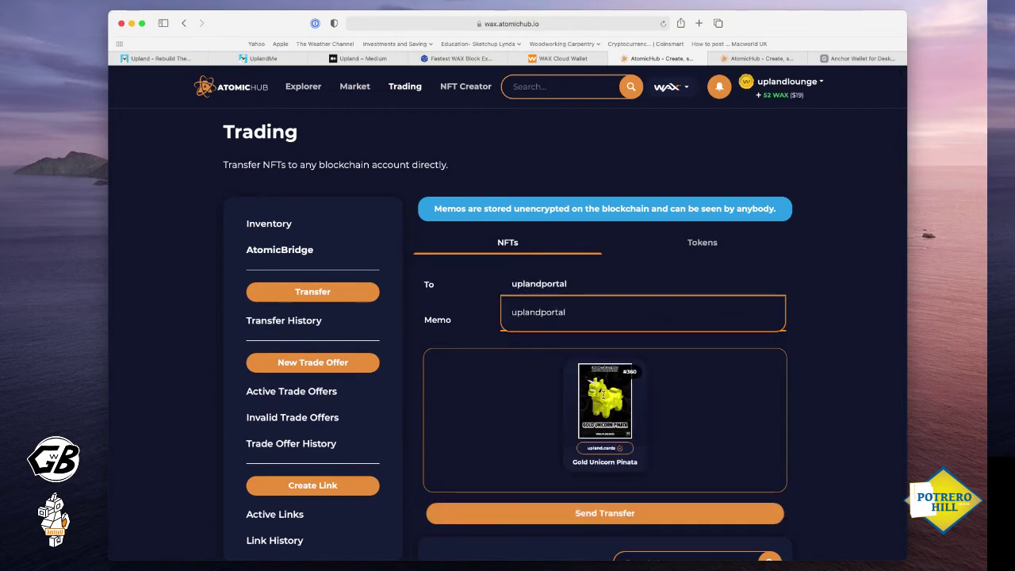
{"action": "mouse_move", "coordinate": [611, 432]}
{"action": "scroll", "coordinate": [611, 432], "scroll_direction": "down", "scroll_amount": 2}
{"action": "scroll", "coordinate": [611, 432], "scroll_direction": "down", "scroll_amount": 2}
{"action": "left_click", "coordinate": [609, 393]}
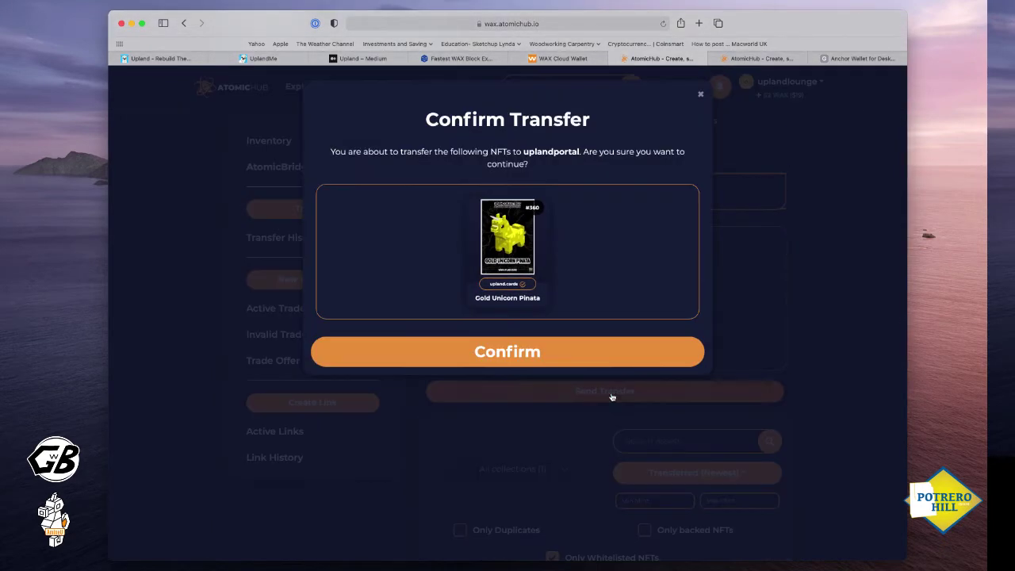
{"action": "left_click", "coordinate": [532, 365]}
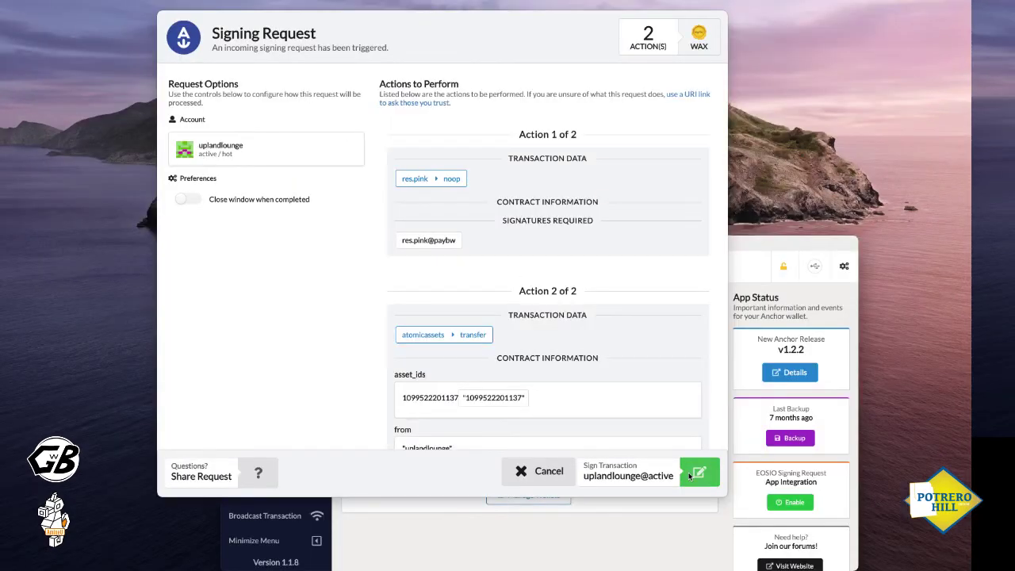
Sign the transfer in Anchor, then close the submitted and Transaction Successful notices
{"action": "left_click", "coordinate": [699, 473]}
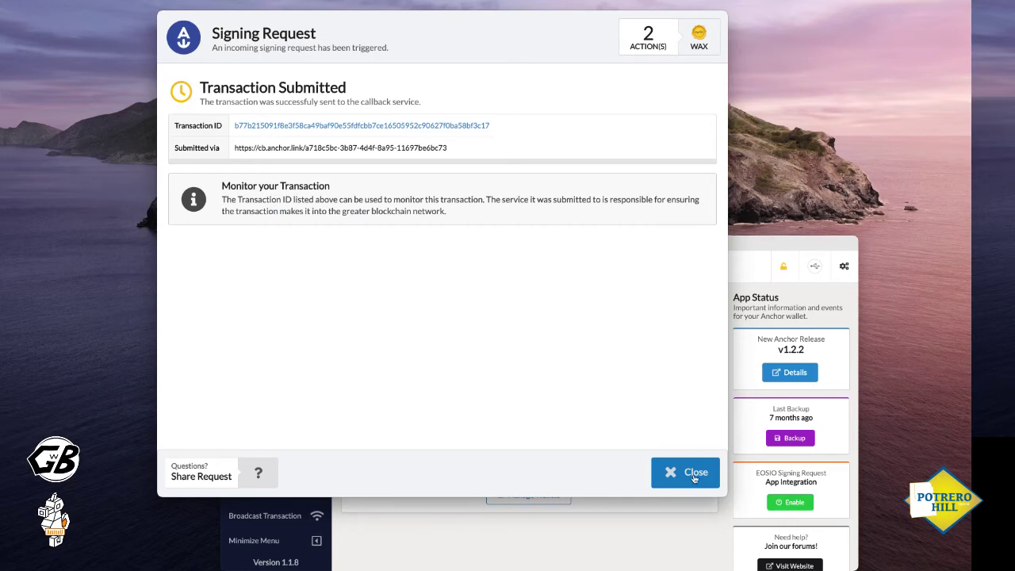
{"action": "left_click", "coordinate": [695, 474]}
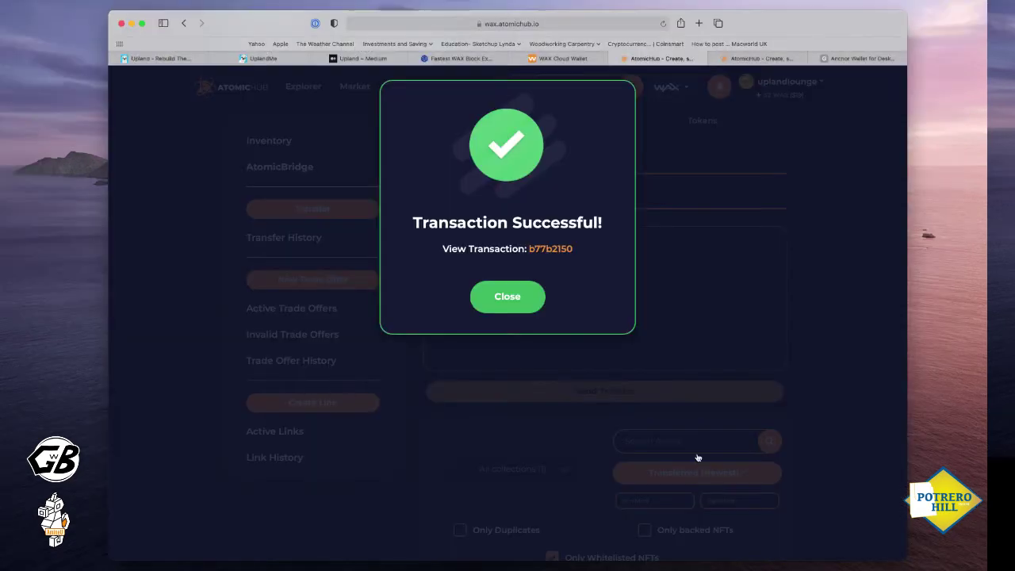
{"action": "left_click", "coordinate": [521, 302]}
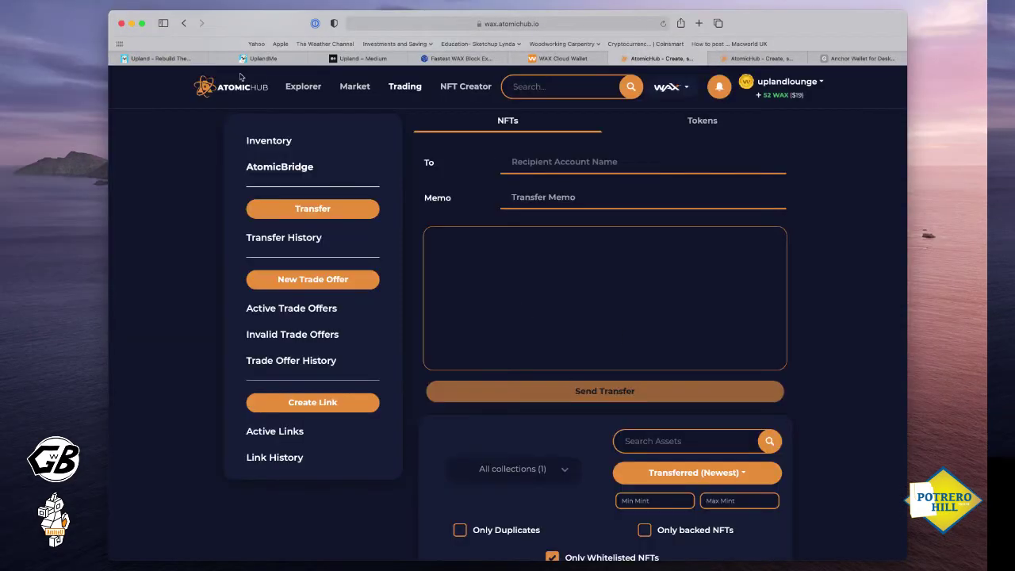
Back in Upland, close the COPIED notice, the NFT Transfer dialog and the Portal dialog
{"action": "left_click", "coordinate": [265, 57]}
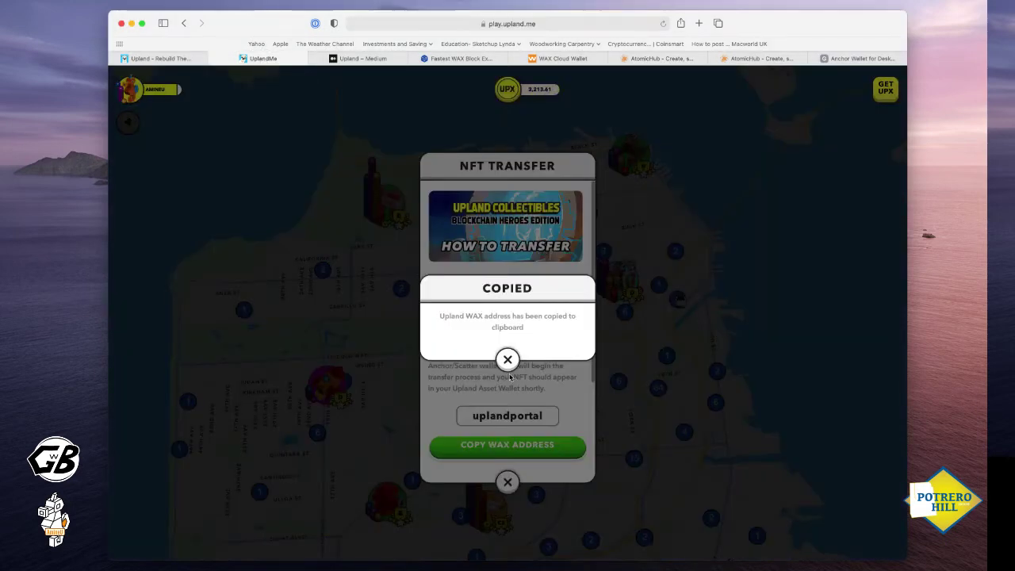
{"action": "left_click", "coordinate": [508, 361]}
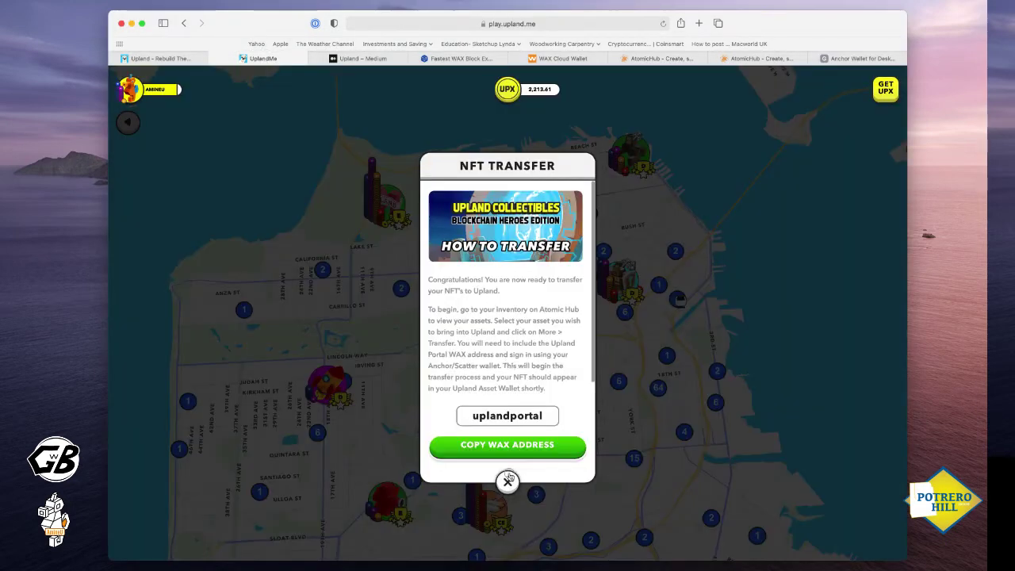
{"action": "left_click", "coordinate": [508, 480]}
{"action": "left_click", "coordinate": [507, 482]}
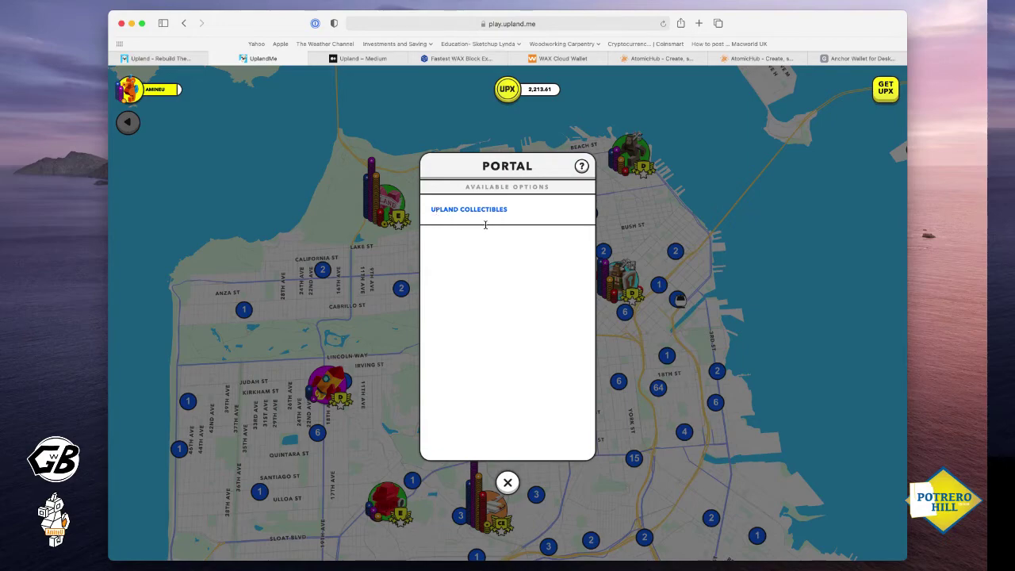
{"action": "left_click", "coordinate": [507, 481]}
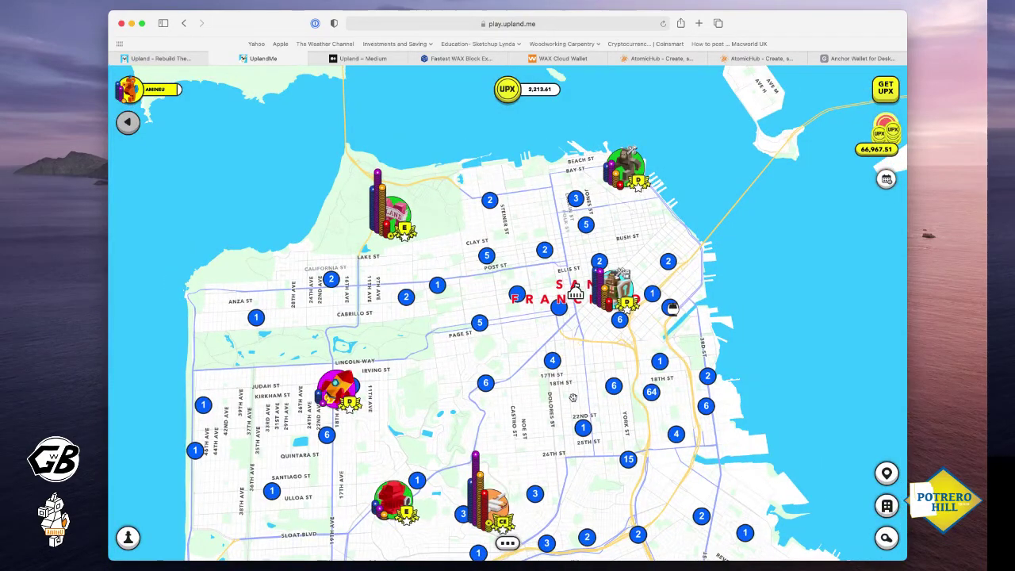
Zoom and pan the San Francisco map south toward the Alemany Blvd neighbourhoods
{"action": "scroll", "coordinate": [600, 381], "scroll_direction": "up", "scroll_amount": 3}
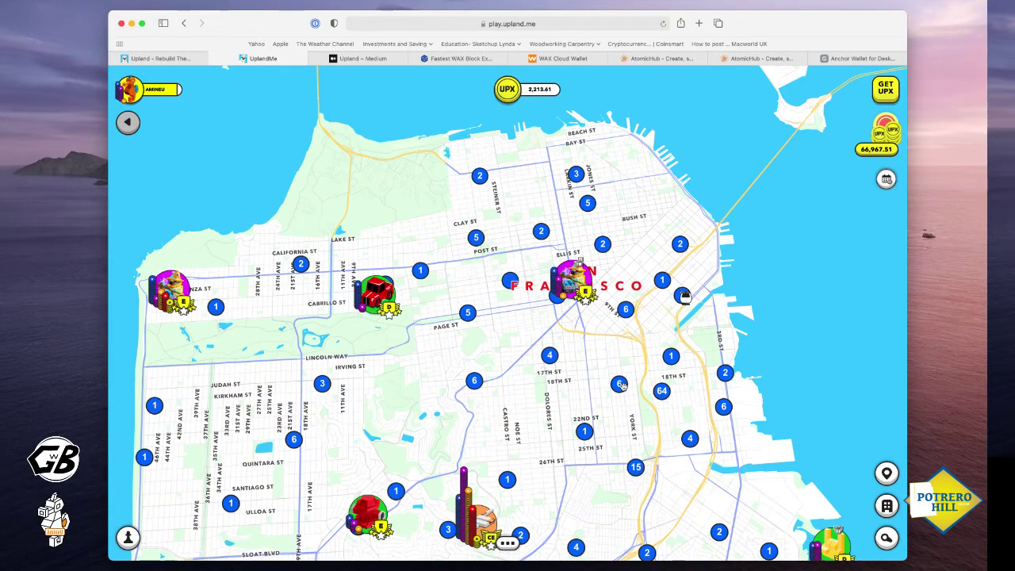
{"action": "scroll", "coordinate": [622, 385], "scroll_direction": "up", "scroll_amount": 3}
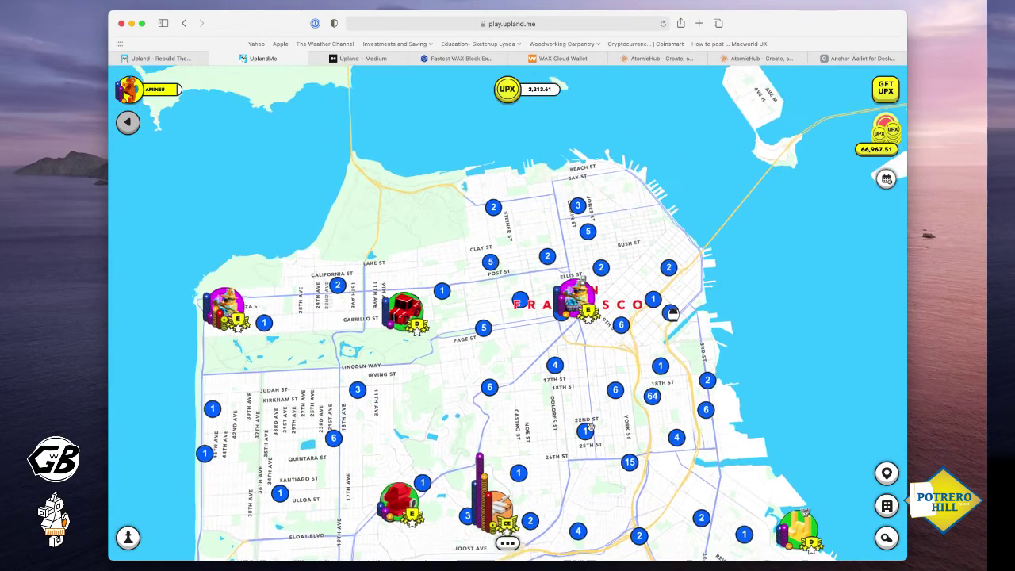
{"action": "scroll", "coordinate": [579, 290], "scroll_direction": "down", "scroll_amount": 2}
{"action": "scroll", "coordinate": [600, 443], "scroll_direction": "up", "scroll_amount": 2}
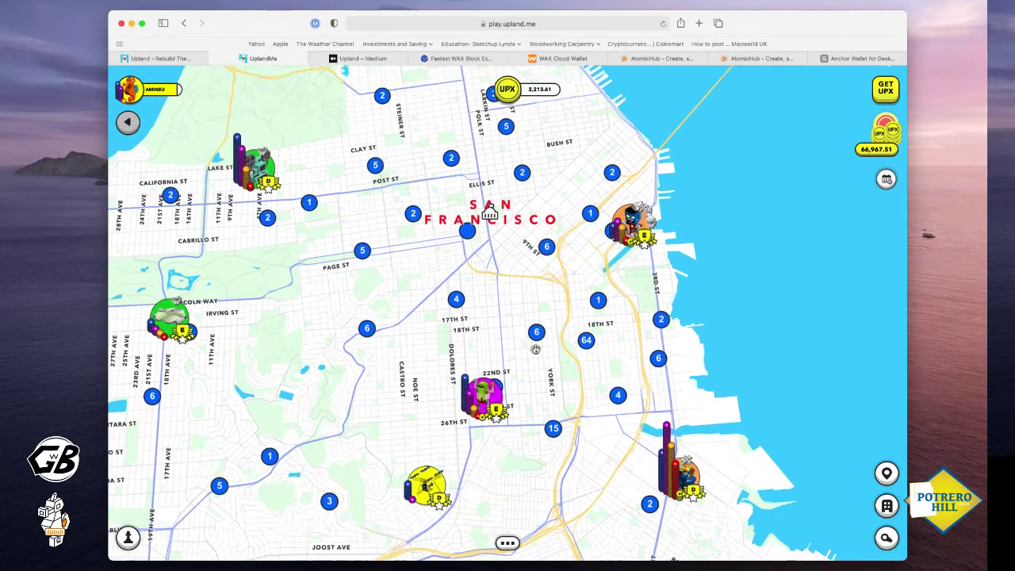
{"action": "scroll", "coordinate": [600, 442], "scroll_direction": "down", "scroll_amount": 2}
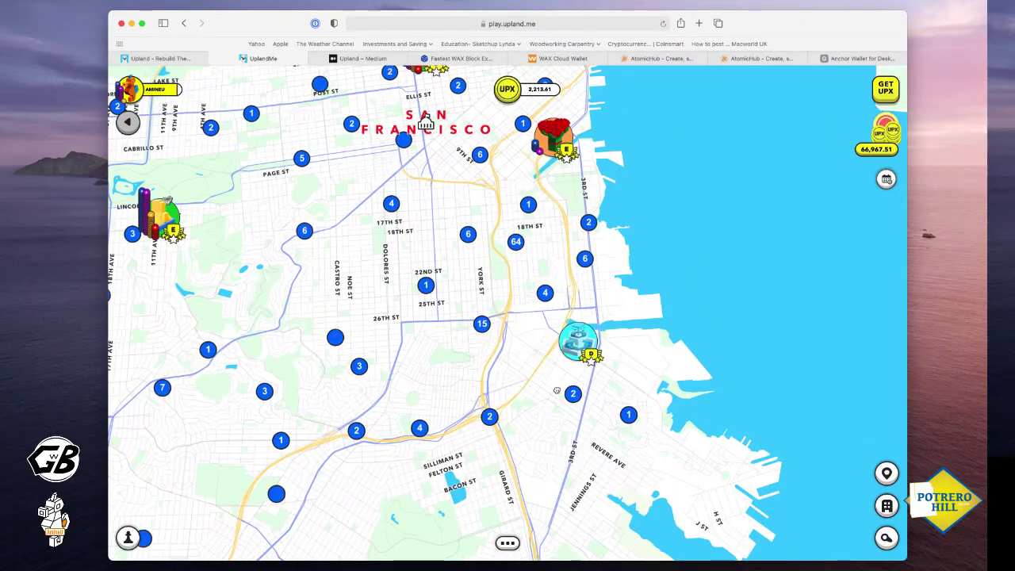
{"action": "scroll", "coordinate": [482, 362], "scroll_direction": "up", "scroll_amount": 2}
{"action": "left_click_drag", "start_coordinate": [482, 362], "coordinate": [491, 365]}
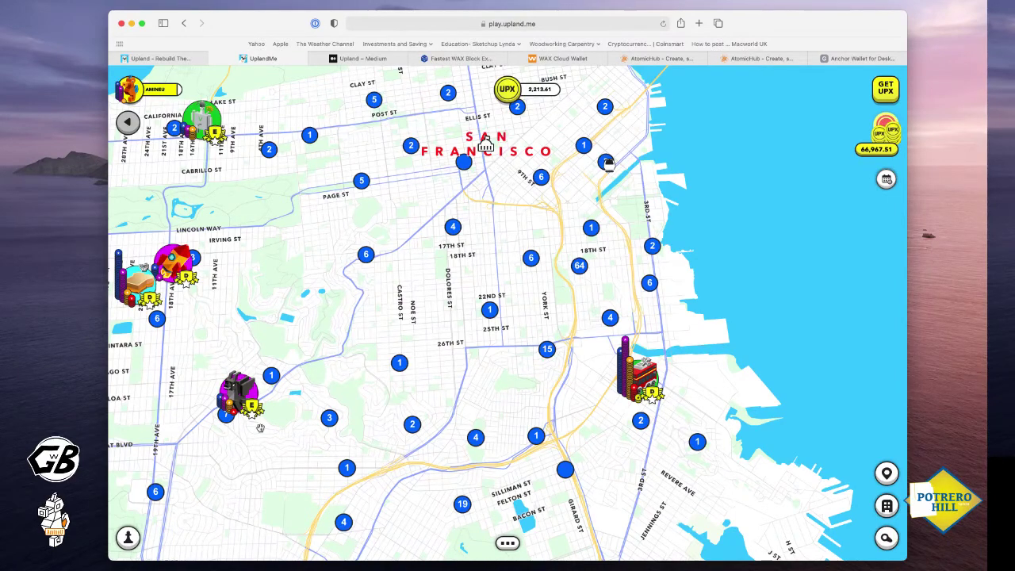
{"action": "scroll", "coordinate": [270, 427], "scroll_direction": "up", "scroll_amount": 2}
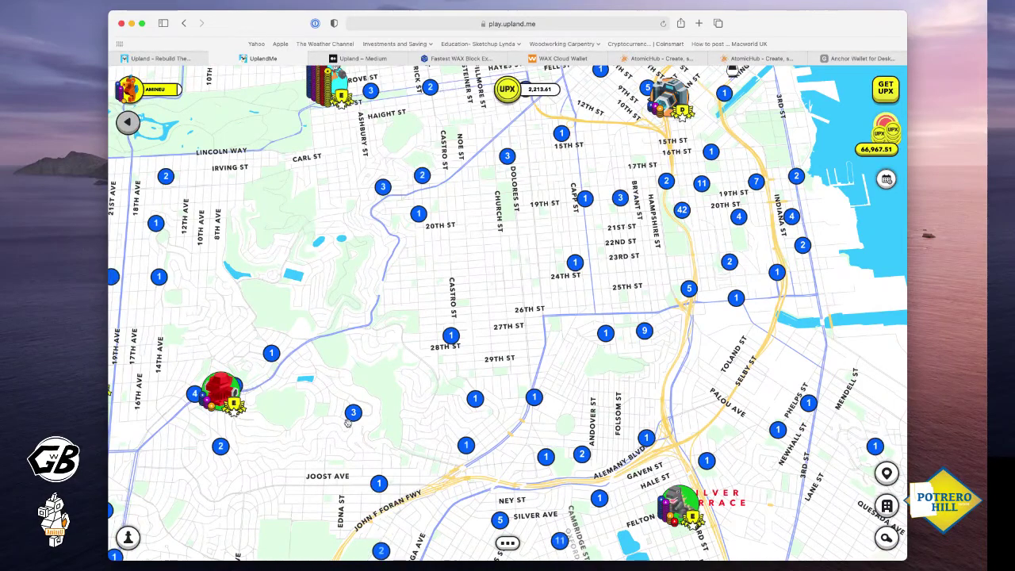
{"action": "left_click_drag", "start_coordinate": [347, 423], "coordinate": [325, 416]}
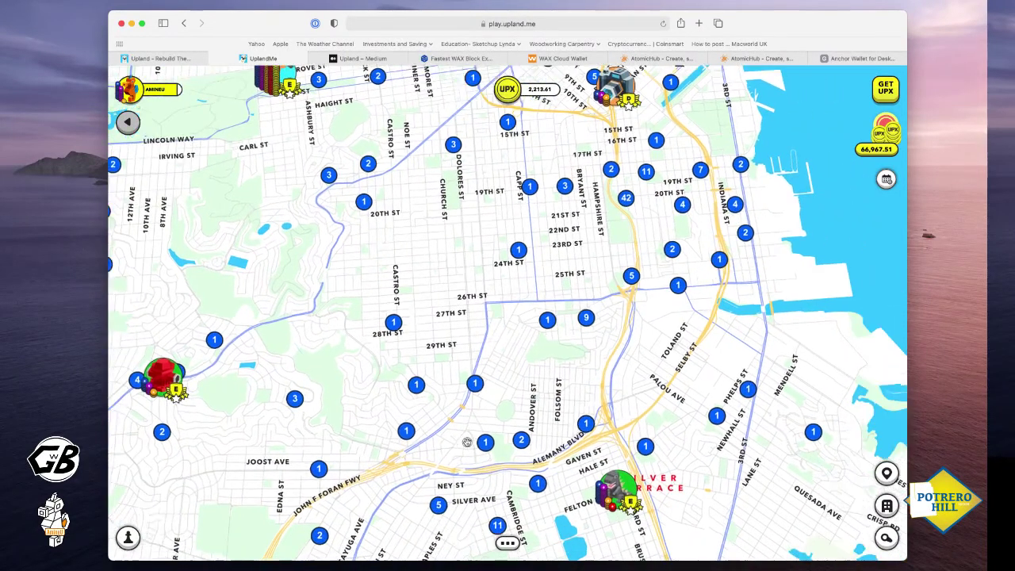
{"action": "scroll", "coordinate": [452, 387], "scroll_direction": "up", "scroll_amount": 1}
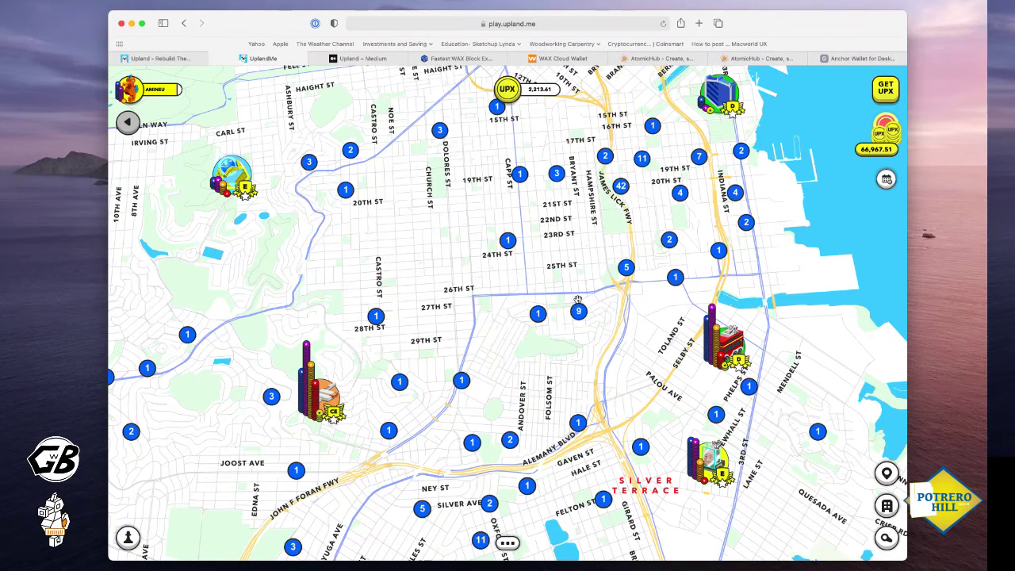
Zoom out, pan west, and zoom in on 19th Ave between Judah St and Ortega St
{"action": "scroll", "coordinate": [506, 311], "scroll_direction": "up", "scroll_amount": 3}
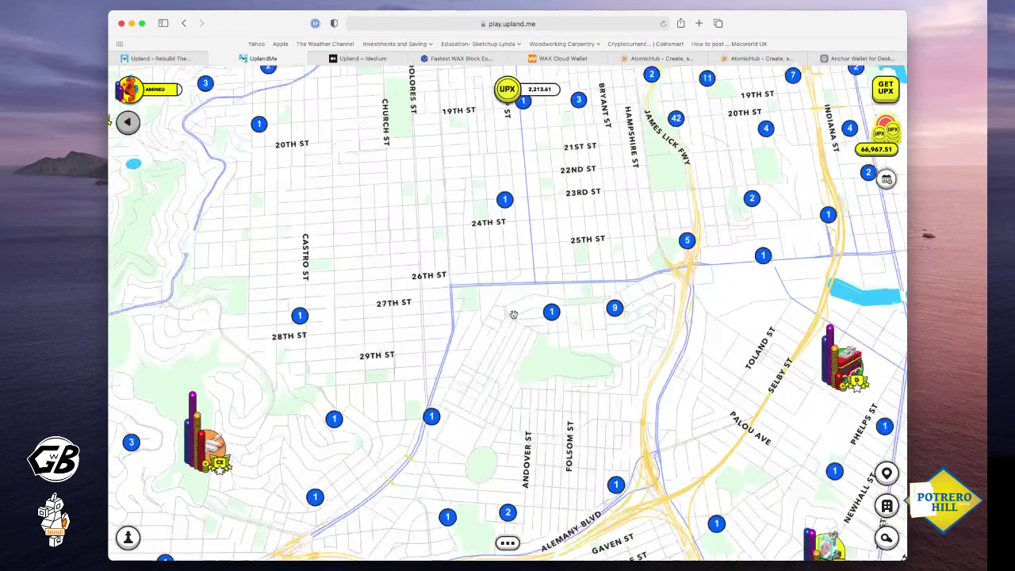
{"action": "scroll", "coordinate": [515, 311], "scroll_direction": "down", "scroll_amount": 3}
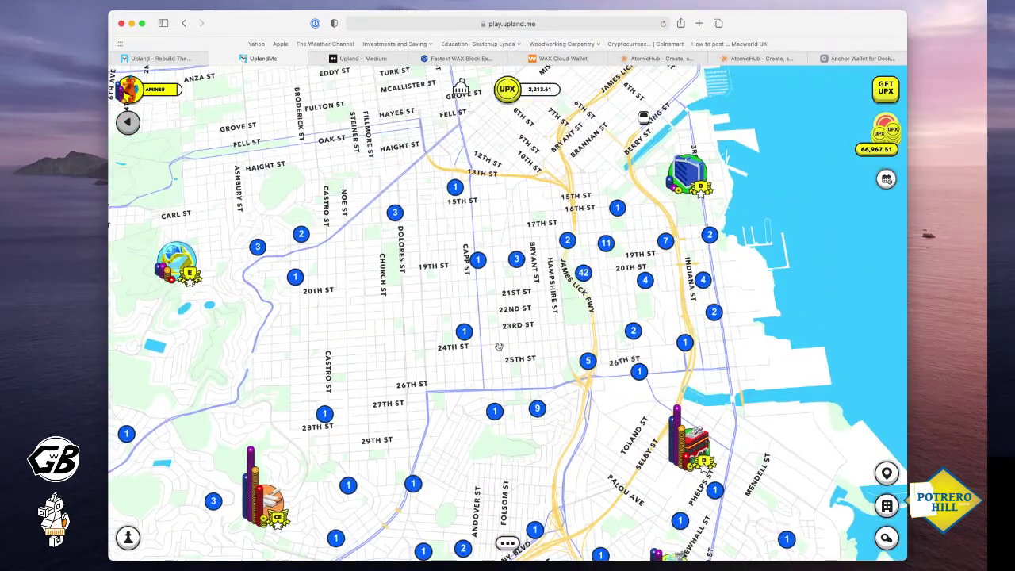
{"action": "scroll", "coordinate": [452, 309], "scroll_direction": "up", "scroll_amount": 3}
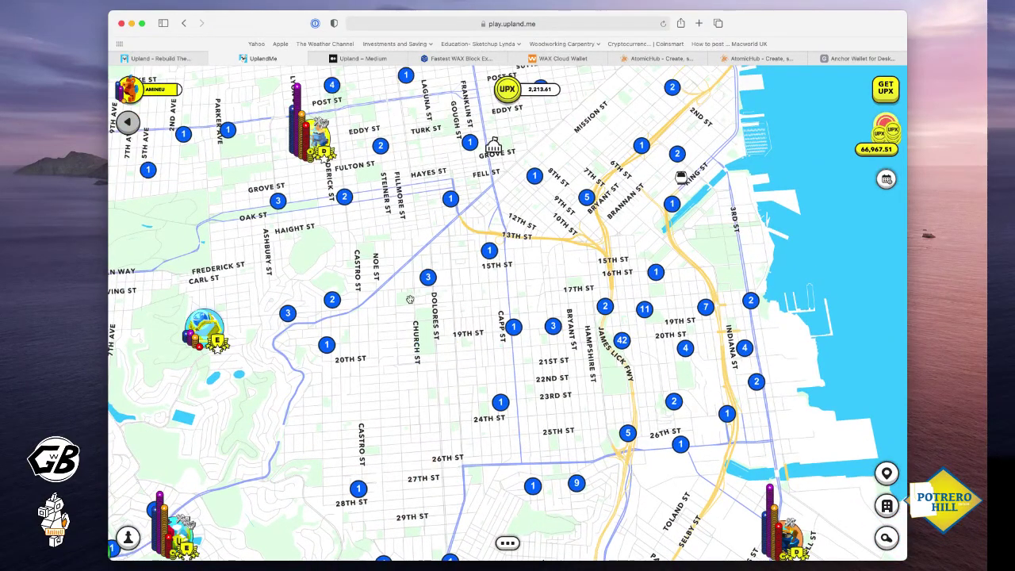
{"action": "scroll", "coordinate": [450, 308], "scroll_direction": "down", "scroll_amount": 2}
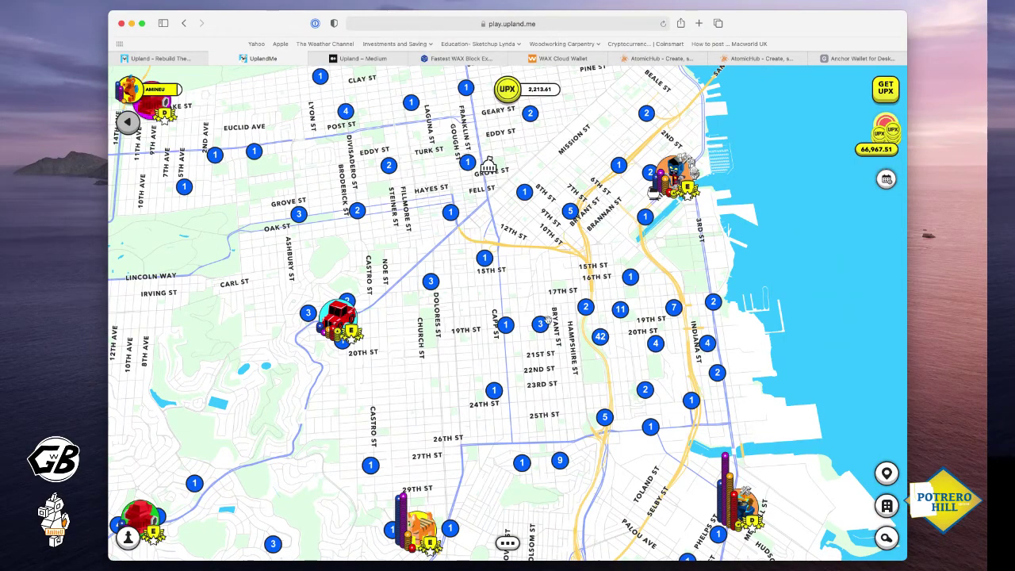
{"action": "scroll", "coordinate": [336, 357], "scroll_direction": "left", "scroll_amount": 5}
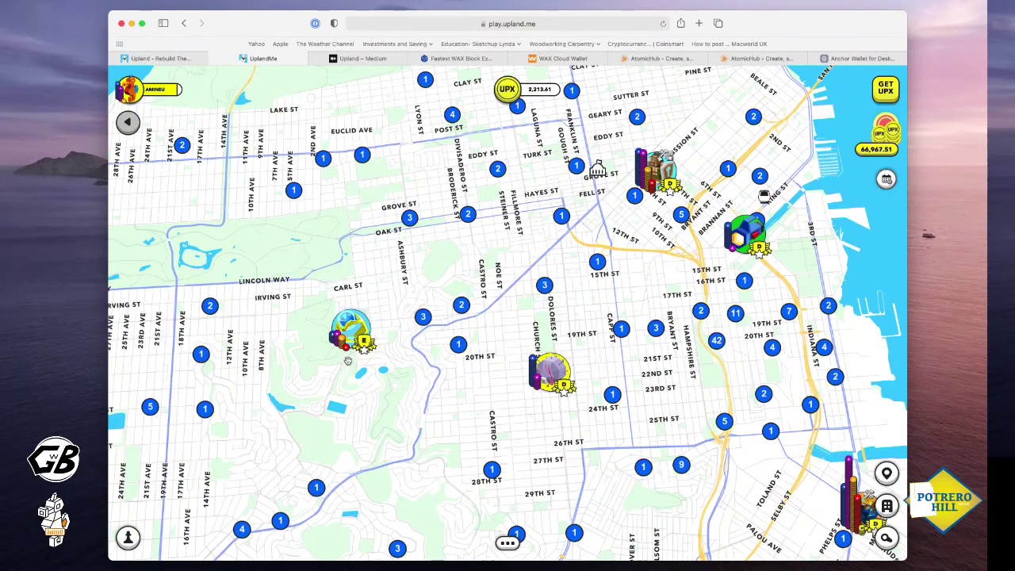
{"action": "scroll", "coordinate": [348, 361], "scroll_direction": "left", "scroll_amount": 2}
{"action": "scroll", "coordinate": [450, 394], "scroll_direction": "left", "scroll_amount": 3}
{"action": "scroll", "coordinate": [466, 363], "scroll_direction": "up", "scroll_amount": 5}
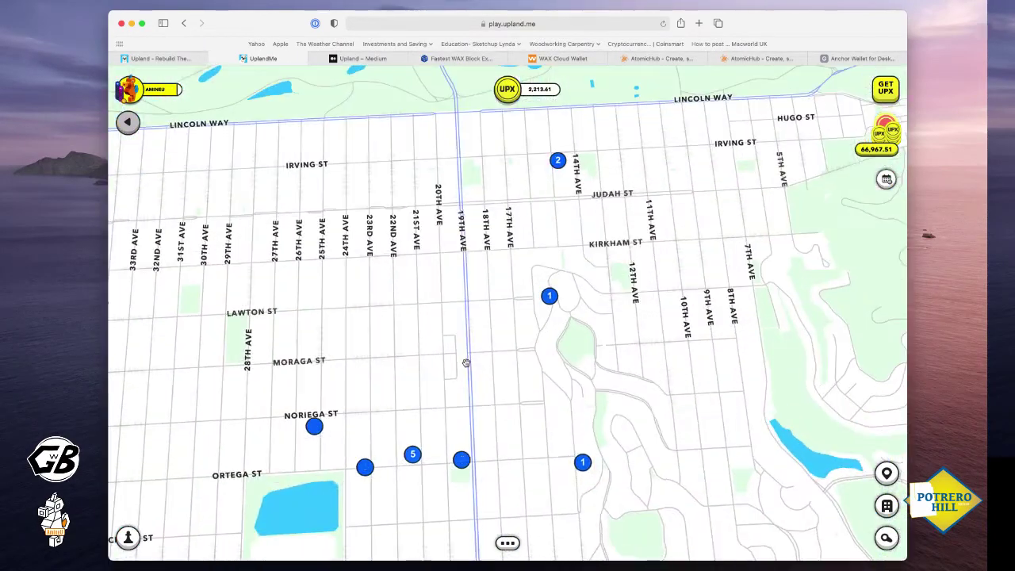
{"action": "scroll", "coordinate": [466, 363], "scroll_direction": "up", "scroll_amount": 3}
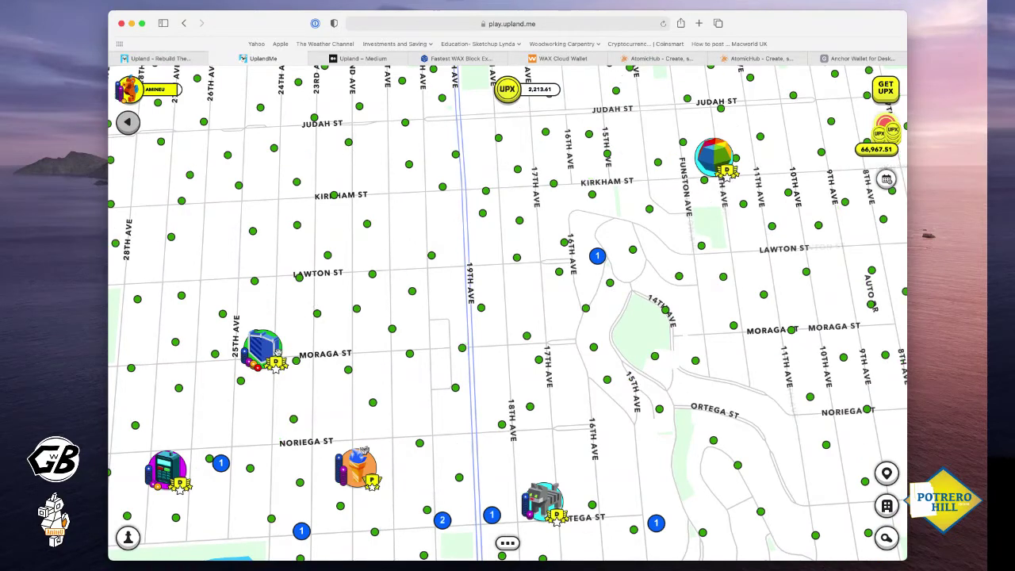
{"action": "left_click", "coordinate": [366, 476]}
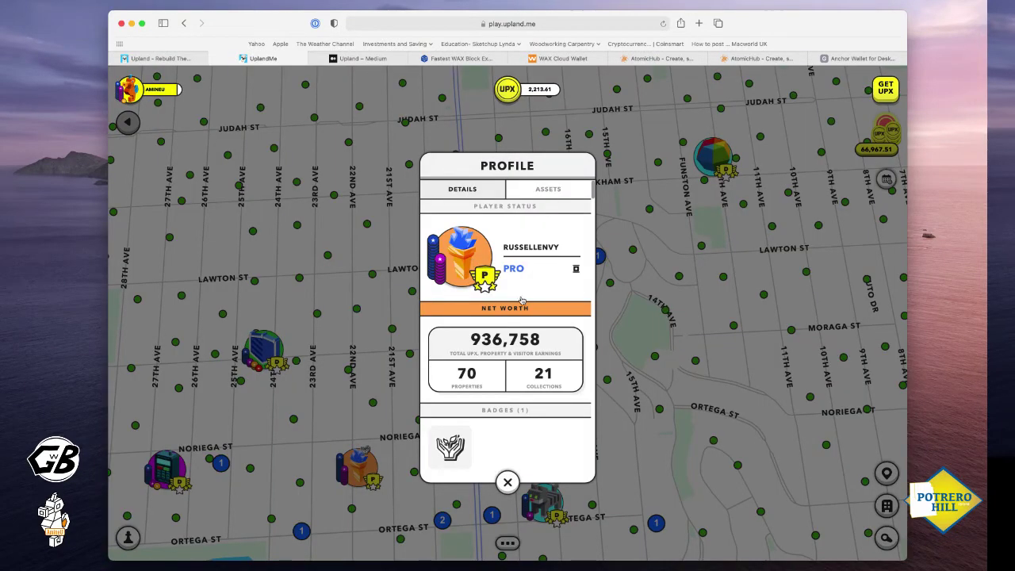
{"action": "left_click", "coordinate": [553, 193]}
{"action": "scroll", "coordinate": [523, 341], "scroll_direction": "down", "scroll_amount": 3}
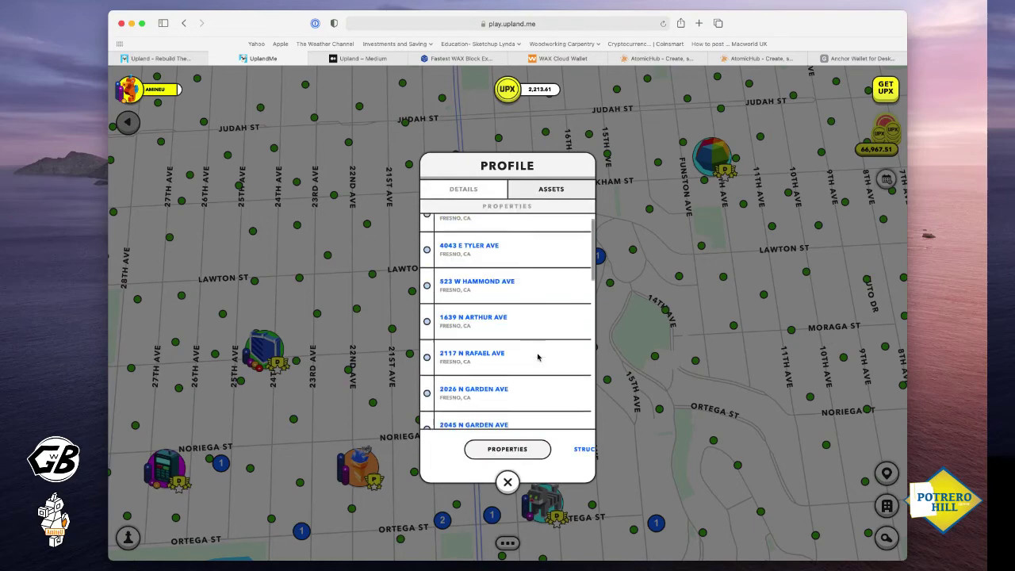
{"action": "left_click", "coordinate": [578, 450]}
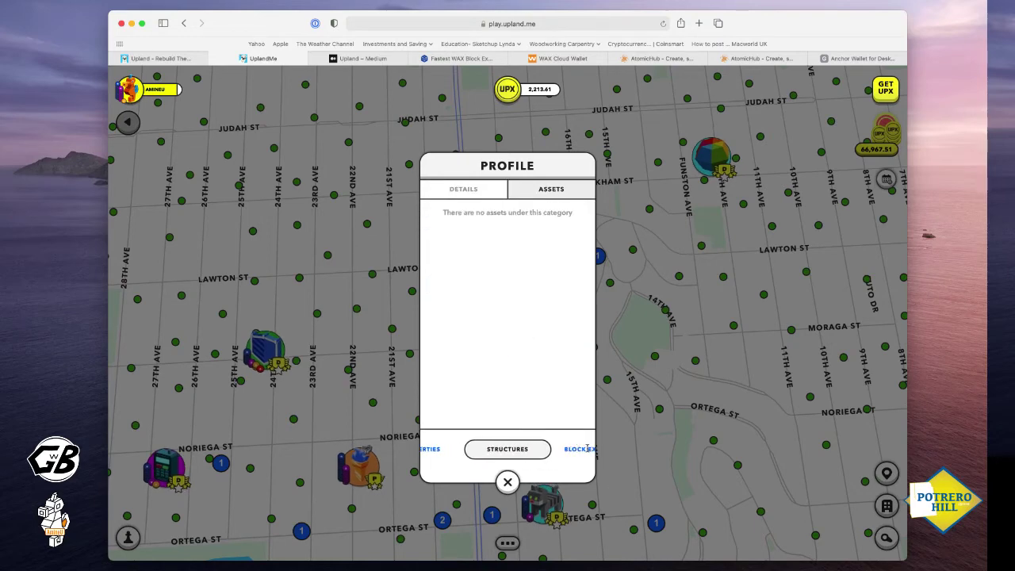
{"action": "left_click", "coordinate": [586, 448]}
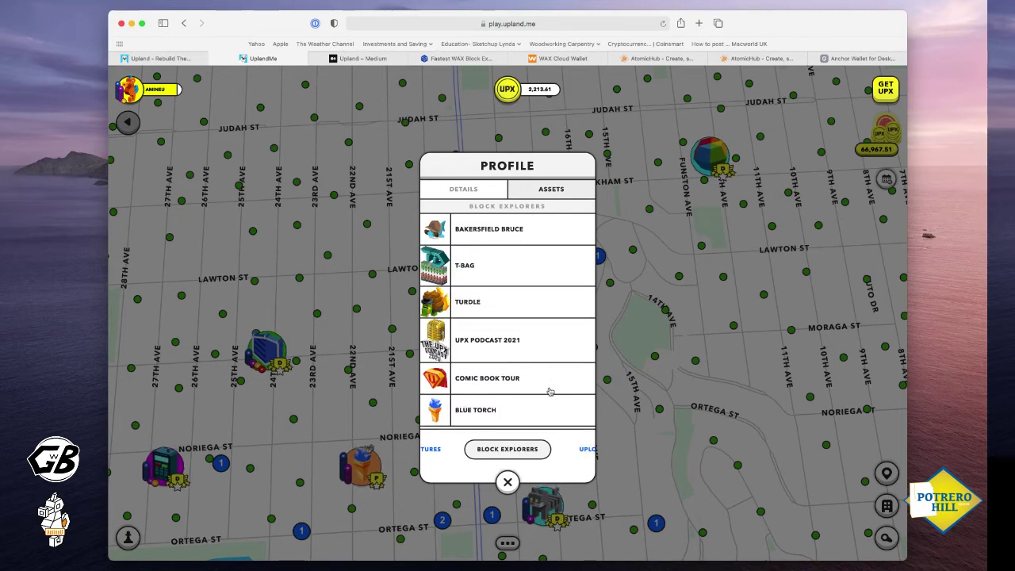
{"action": "left_click", "coordinate": [586, 448]}
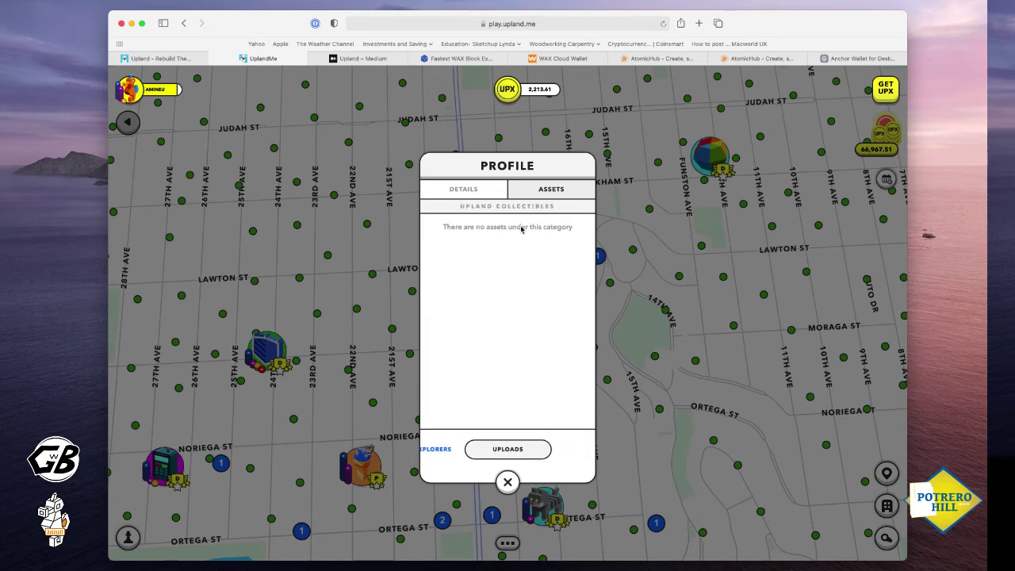
{"action": "left_click", "coordinate": [507, 482]}
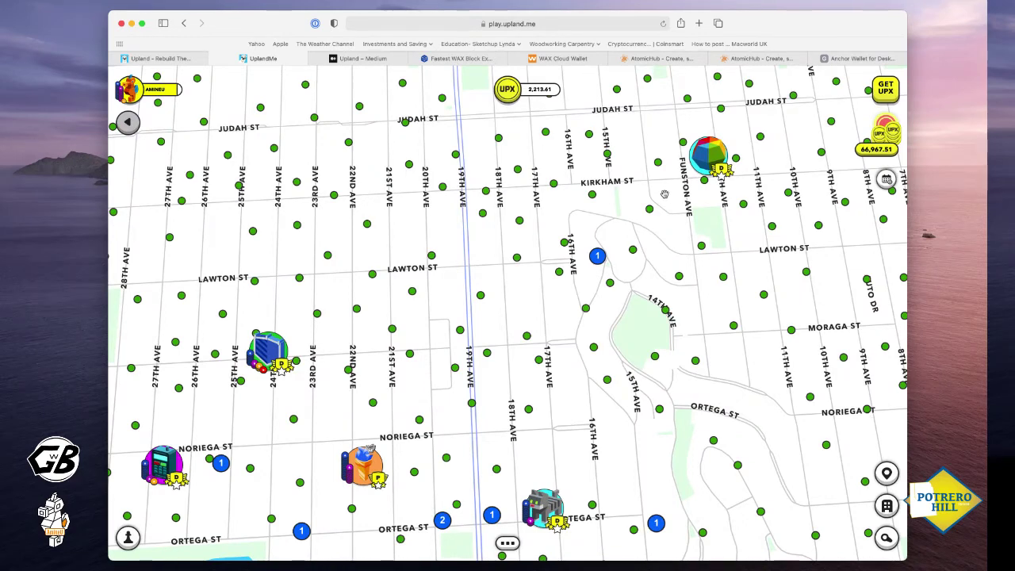
Zoom around the map, then open the What's Up in Upland events page in a new tab
{"action": "scroll", "coordinate": [278, 326], "scroll_direction": "up", "scroll_amount": 2}
{"action": "scroll", "coordinate": [278, 327], "scroll_direction": "down", "scroll_amount": 2}
{"action": "scroll", "coordinate": [365, 305], "scroll_direction": "up", "scroll_amount": 3}
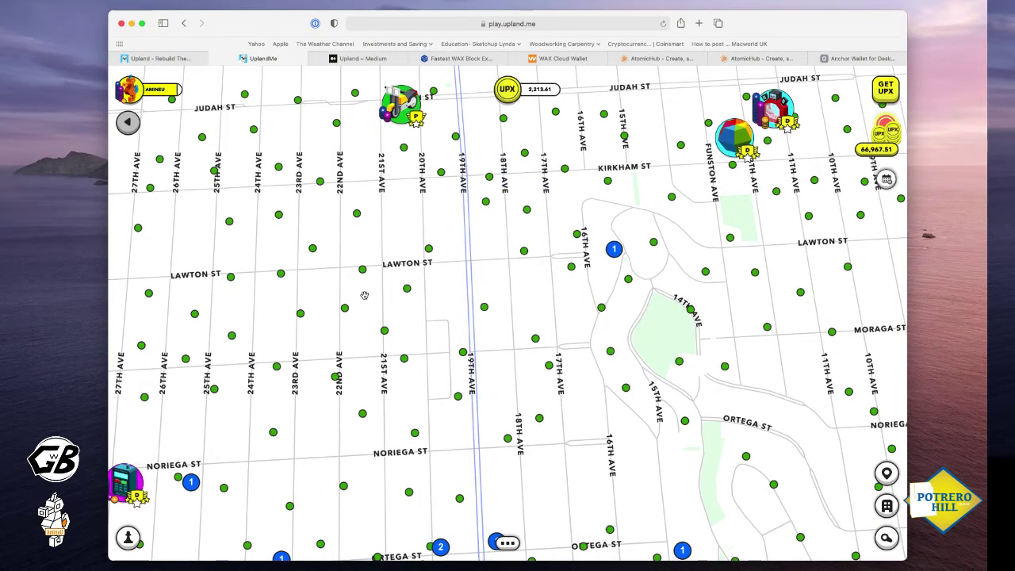
{"action": "scroll", "coordinate": [395, 383], "scroll_direction": "up", "scroll_amount": 2}
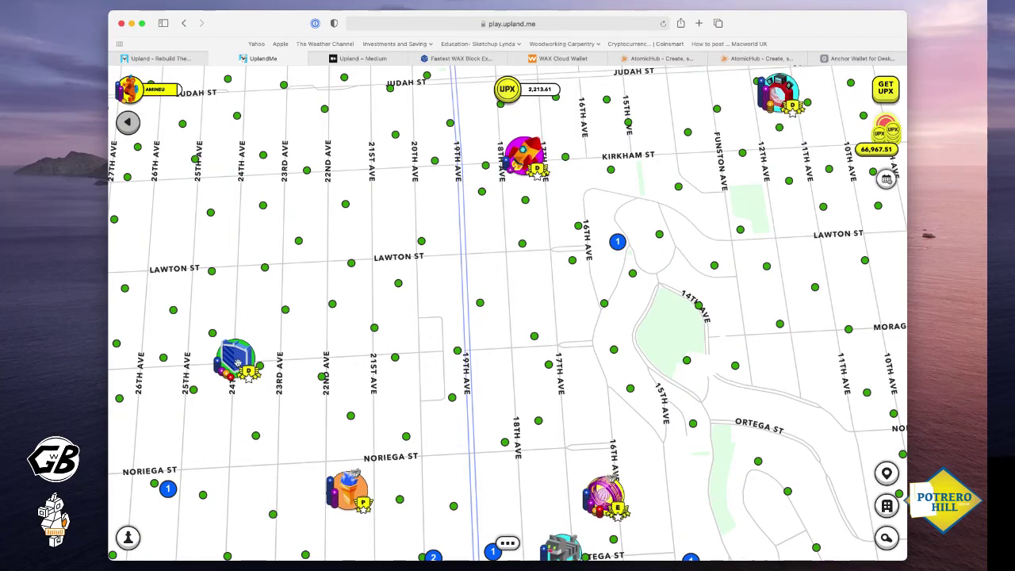
{"action": "scroll", "coordinate": [347, 359], "scroll_direction": "up", "scroll_amount": 1}
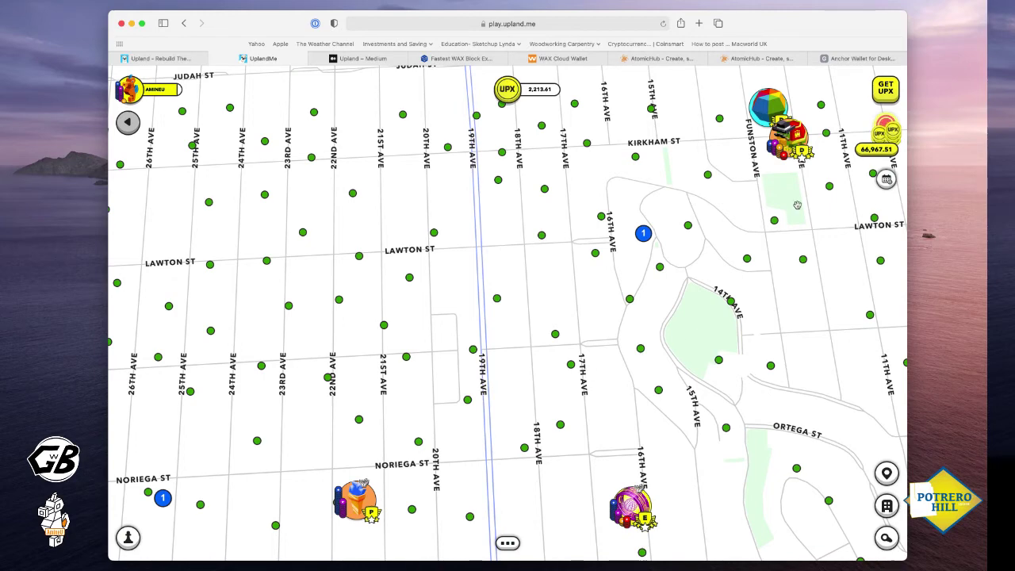
{"action": "left_click", "coordinate": [885, 180]}
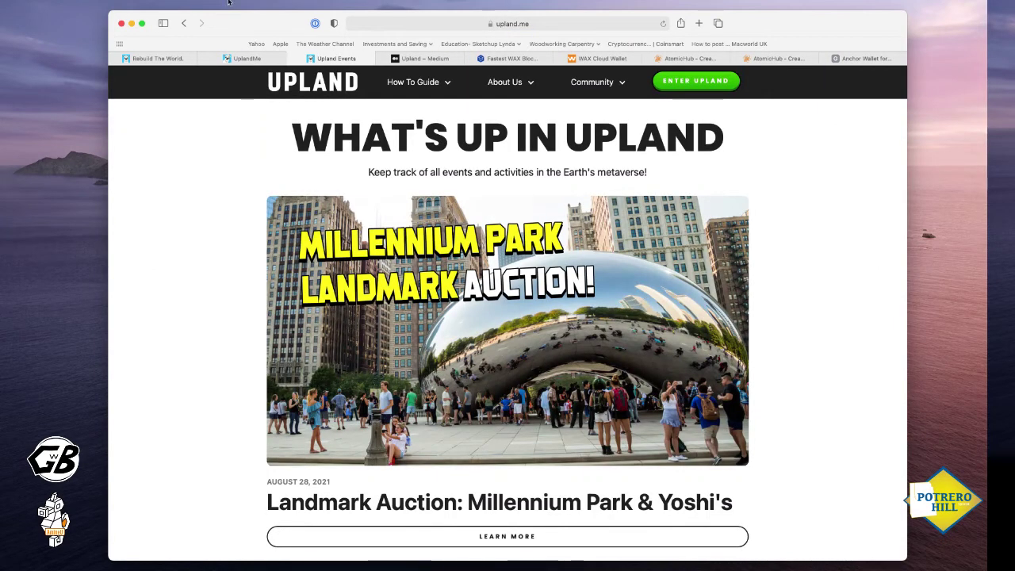
Return to the Upland tab, open Settings from the Quick Menu, then close it to reveal the Sunset map
{"action": "left_click", "coordinate": [247, 59]}
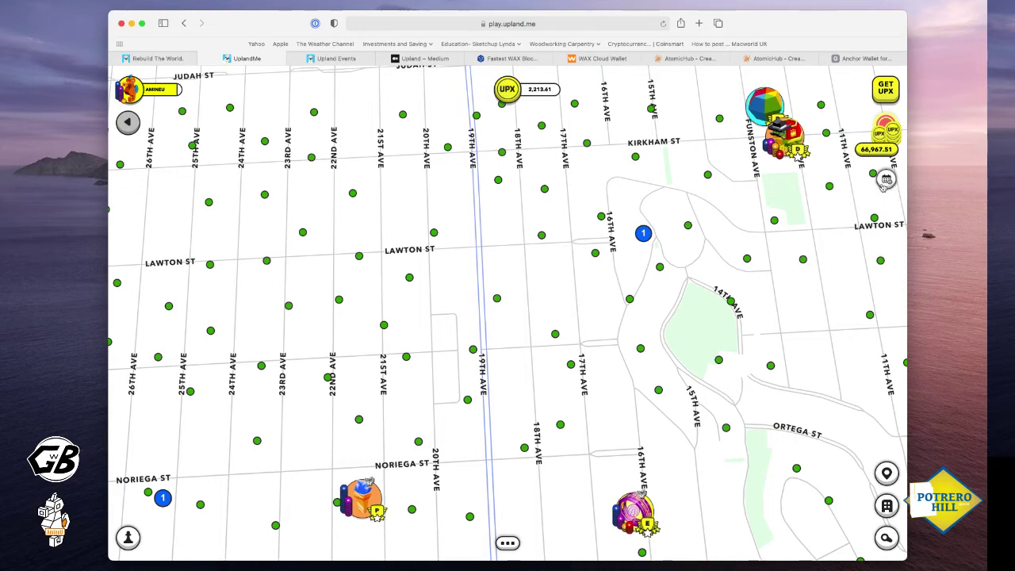
{"action": "left_click", "coordinate": [507, 543]}
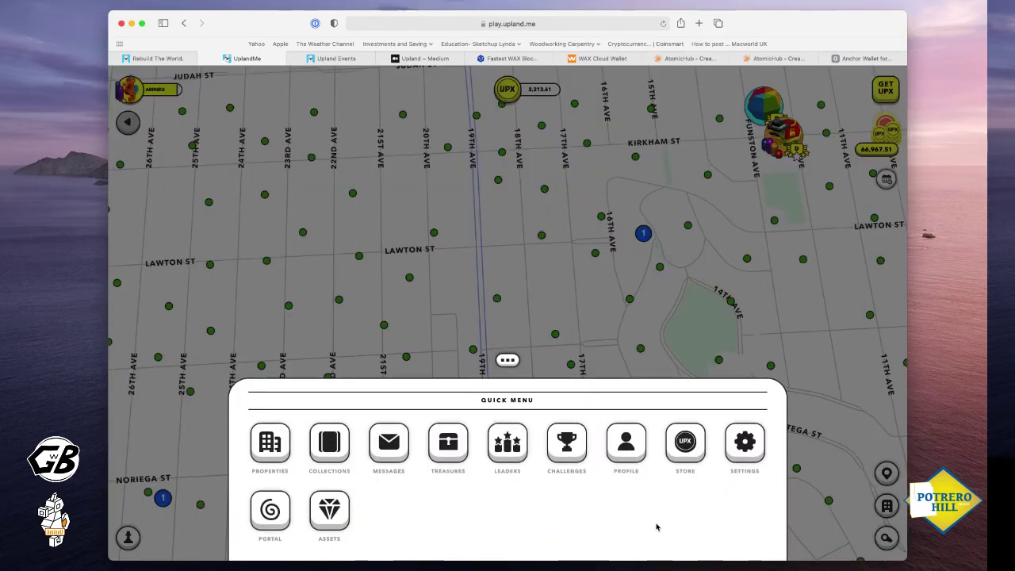
{"action": "left_click", "coordinate": [746, 458]}
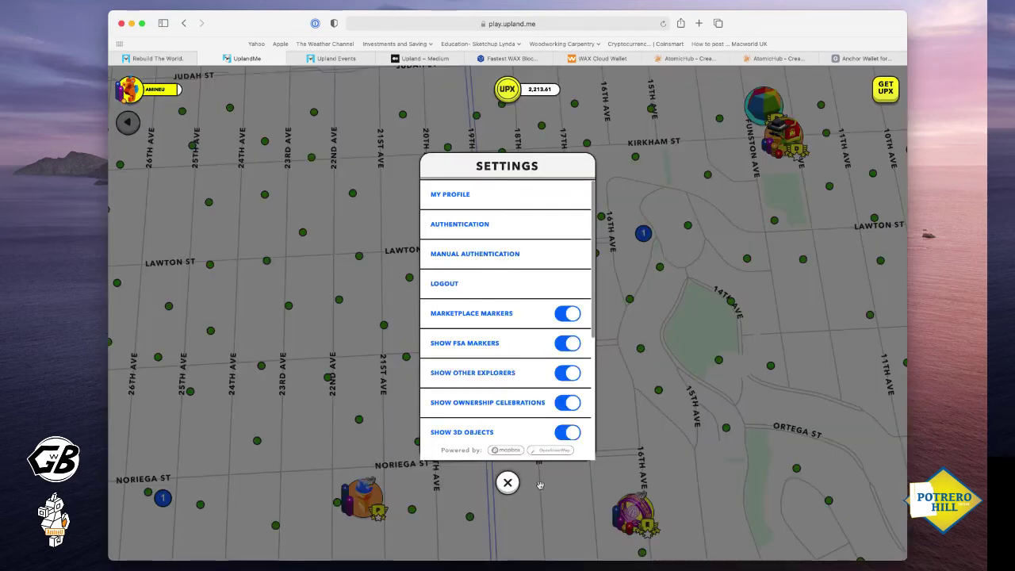
{"action": "left_click", "coordinate": [507, 483]}
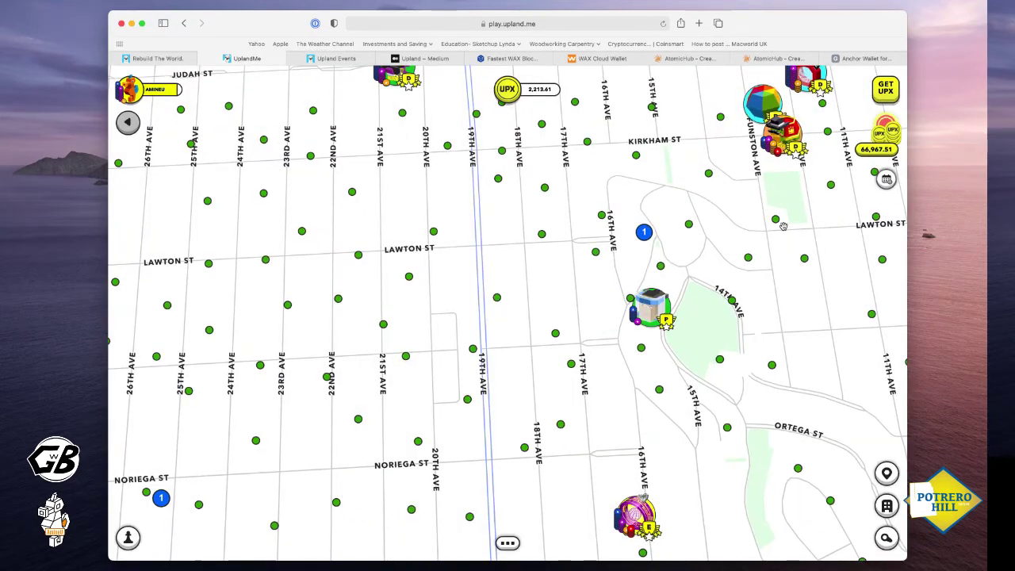
Pan the Upland map west, then back east to Lawton St and 14th Ave
{"action": "left_click_drag", "start_coordinate": [196, 346], "coordinate": [267, 358]}
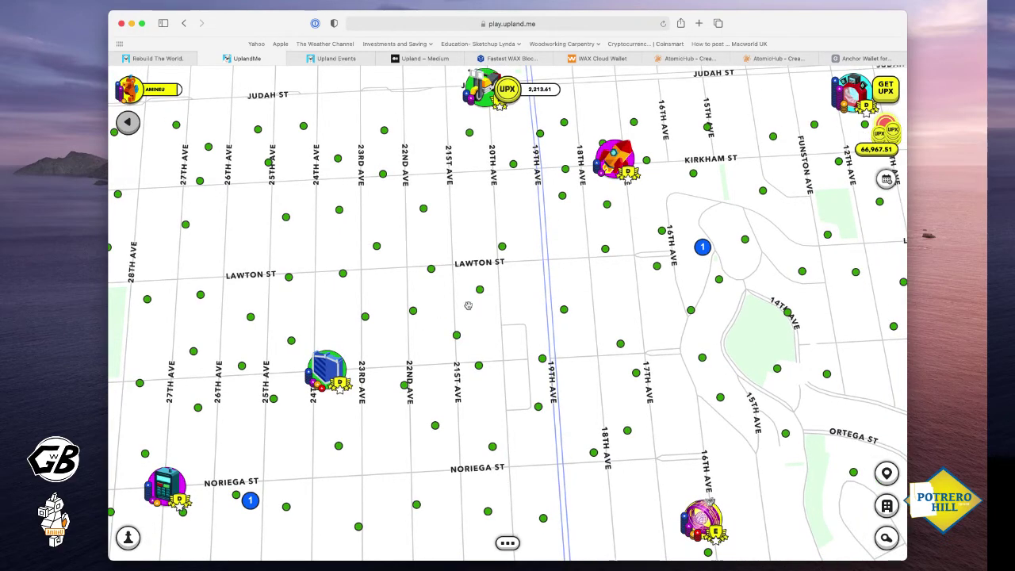
{"action": "scroll", "coordinate": [467, 302], "scroll_direction": "up", "scroll_amount": 2}
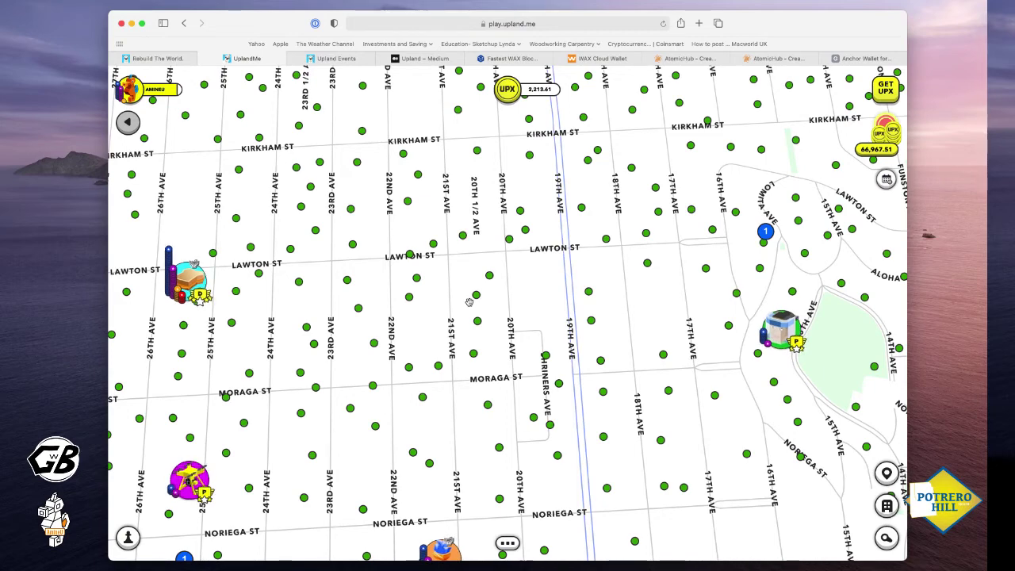
{"action": "scroll", "coordinate": [645, 339], "scroll_direction": "up", "scroll_amount": 5}
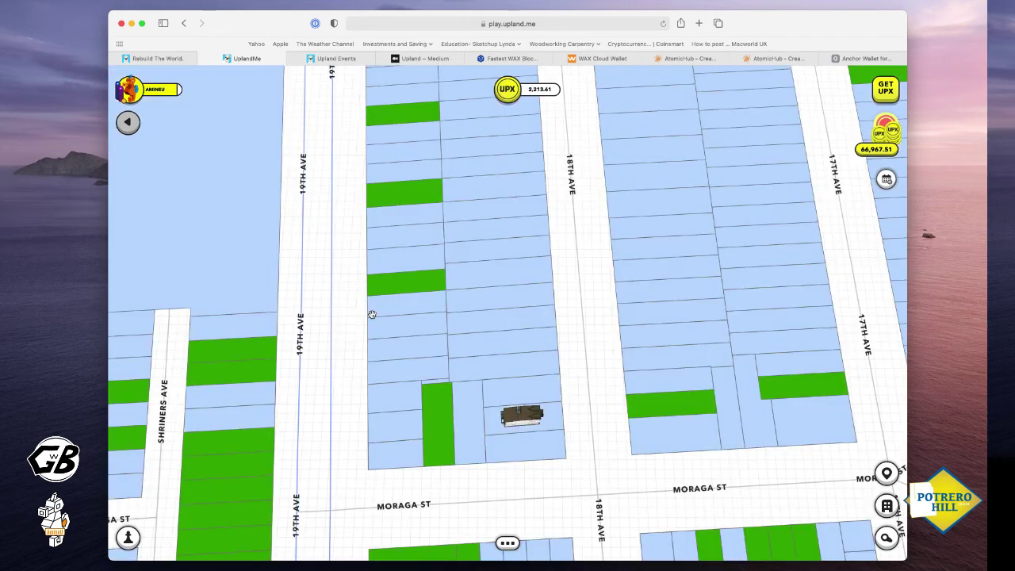
{"action": "scroll", "coordinate": [537, 436], "scroll_direction": "up", "scroll_amount": 2}
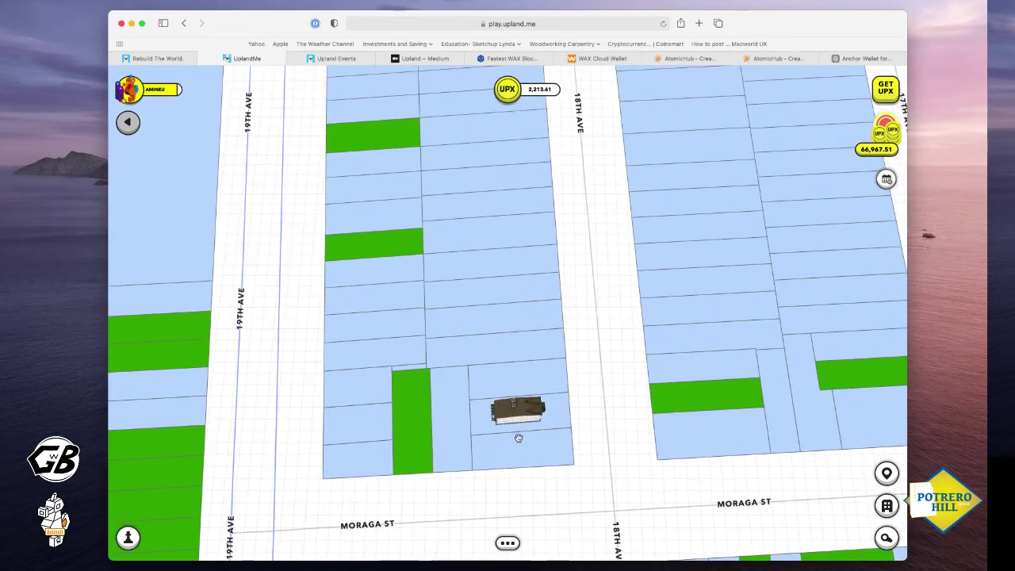
{"action": "scroll", "coordinate": [258, 446], "scroll_direction": "down", "scroll_amount": 3}
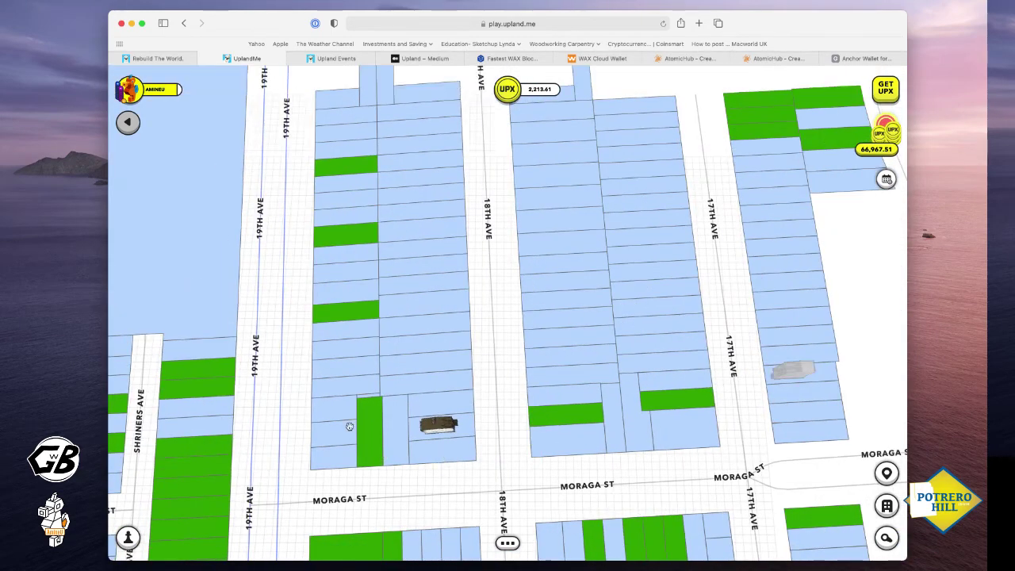
{"action": "scroll", "coordinate": [375, 427], "scroll_direction": "down", "scroll_amount": 1}
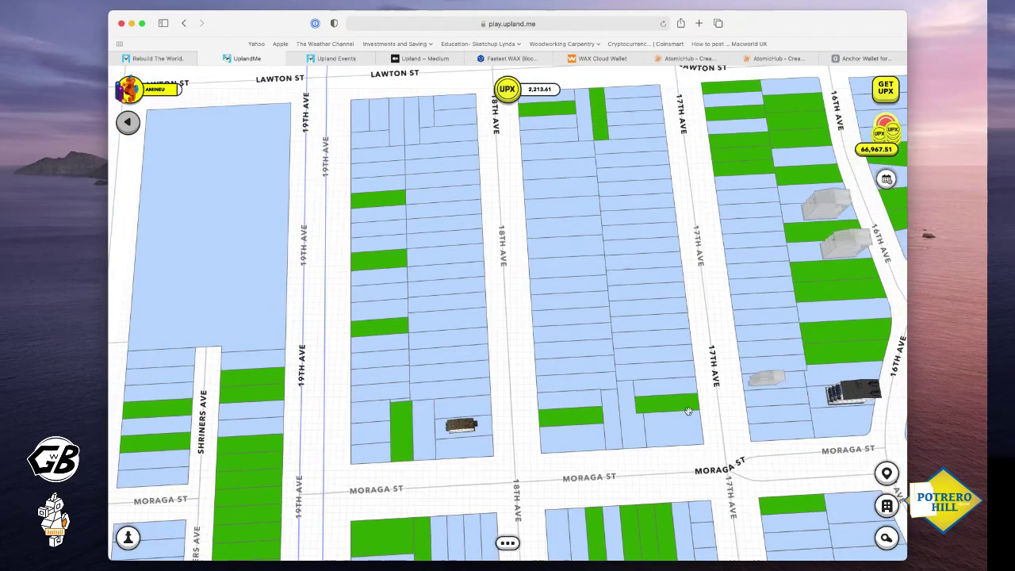
{"action": "left_click_drag", "start_coordinate": [675, 420], "coordinate": [437, 397]}
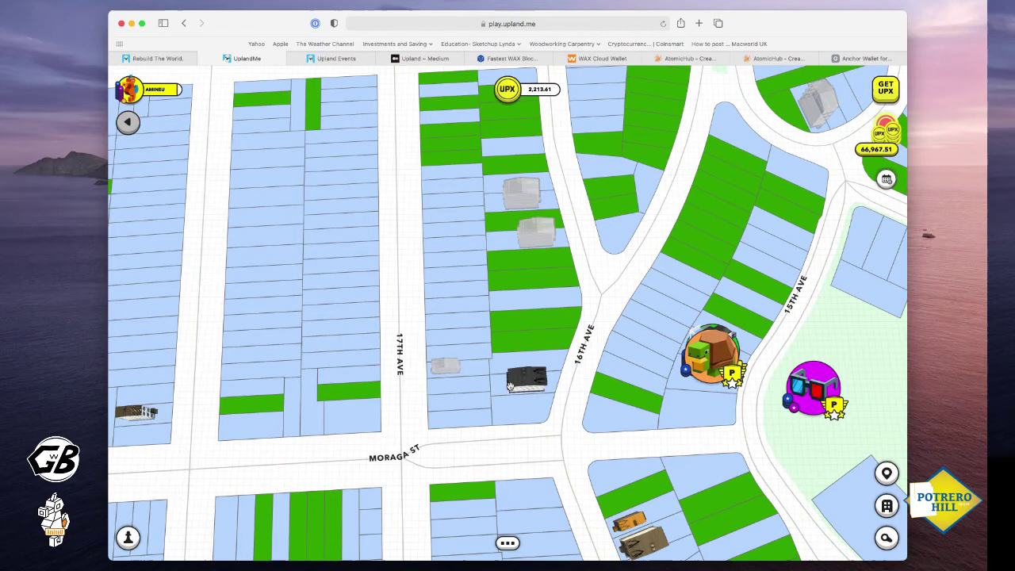
{"action": "left_click_drag", "start_coordinate": [658, 314], "coordinate": [590, 346]}
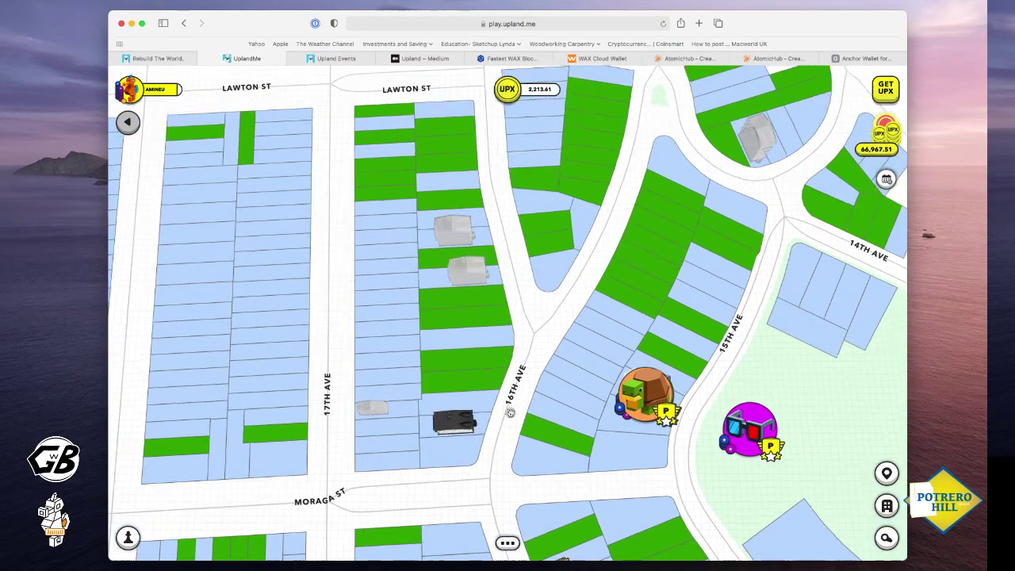
Move the map south past Moraga St toward Noriega St, then switch to AtomicHub's transfer page
{"action": "scroll", "coordinate": [587, 347], "scroll_direction": "down", "scroll_amount": 1}
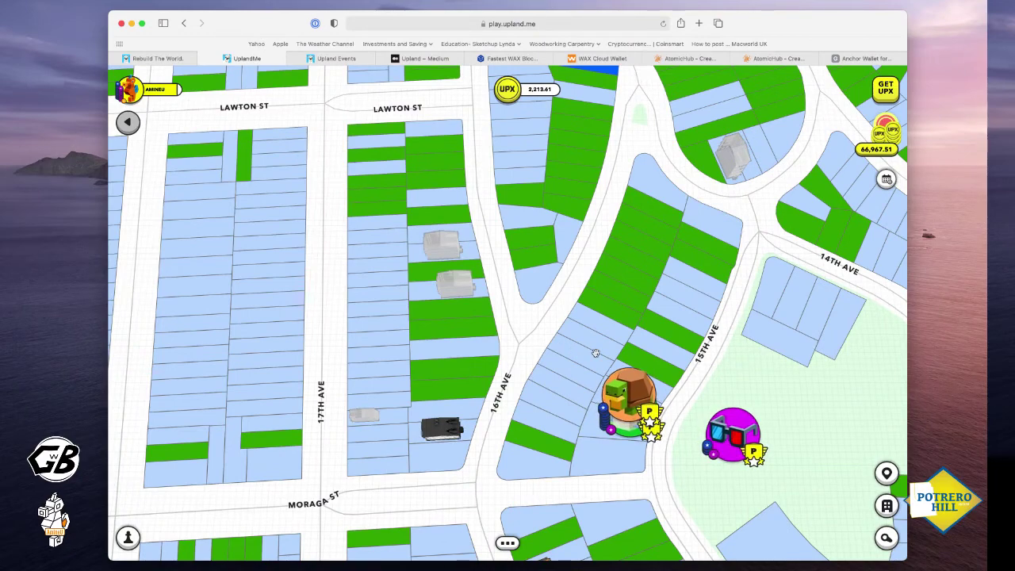
{"action": "left_click_drag", "start_coordinate": [641, 359], "coordinate": [533, 312]}
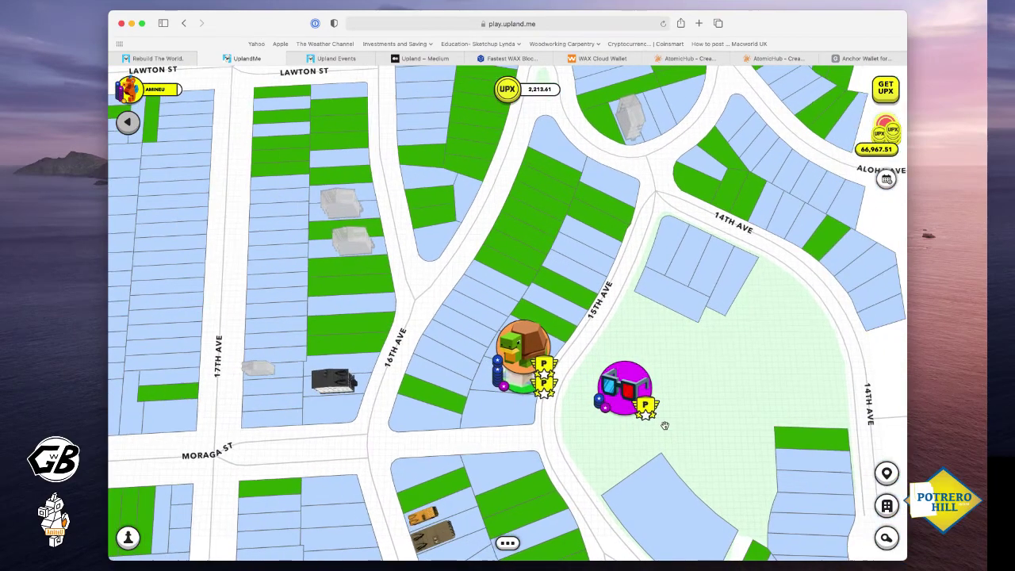
{"action": "left_click_drag", "start_coordinate": [683, 437], "coordinate": [628, 355]}
{"action": "left_click_drag", "start_coordinate": [646, 444], "coordinate": [615, 346]}
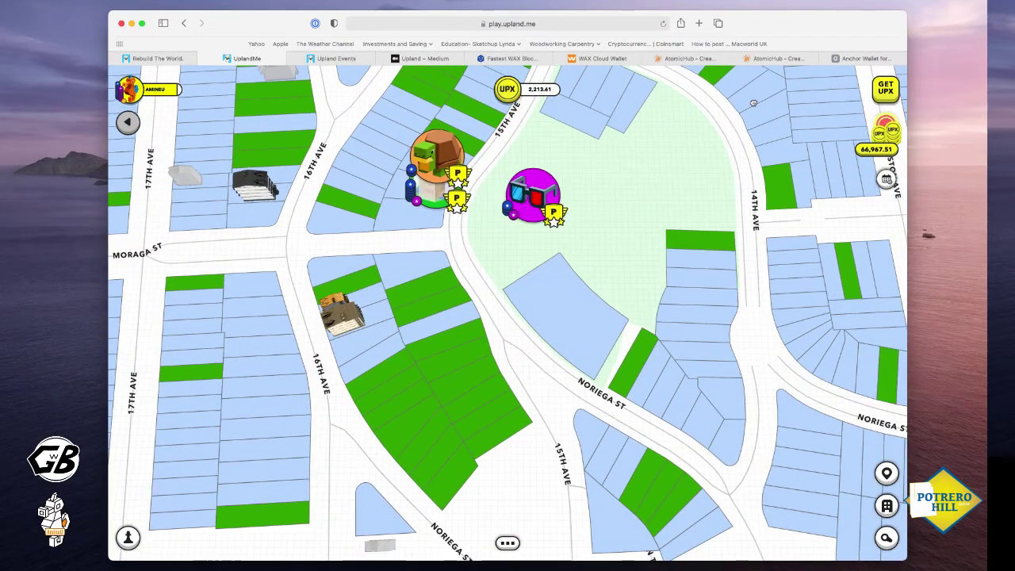
{"action": "left_click", "coordinate": [683, 60]}
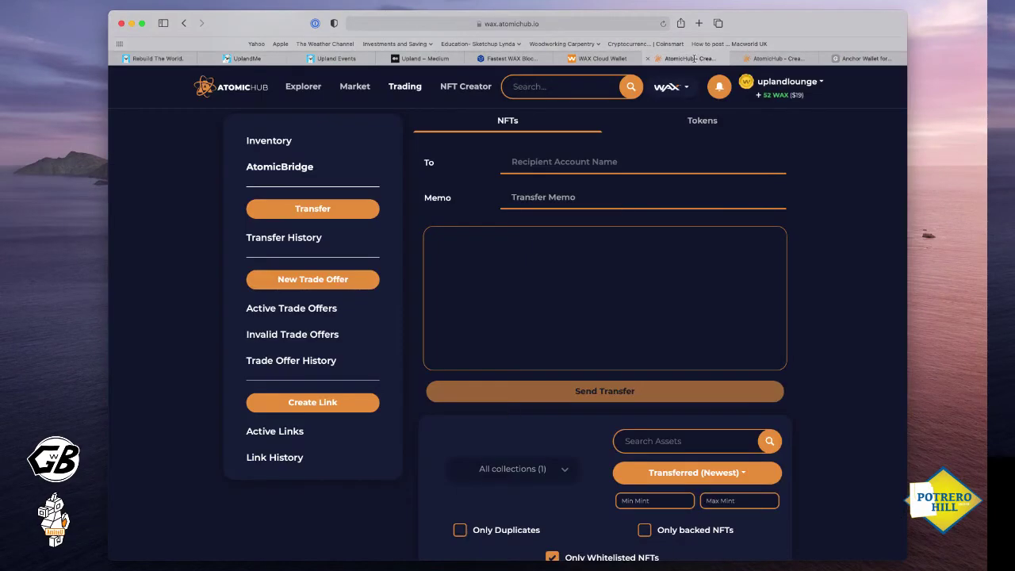
Check the account's AtomicHub inventory, which shows No Assets Found, then return to Upland
{"action": "left_click", "coordinate": [793, 80]}
{"action": "left_click", "coordinate": [780, 104]}
{"action": "scroll", "coordinate": [536, 439], "scroll_direction": "down", "scroll_amount": 3}
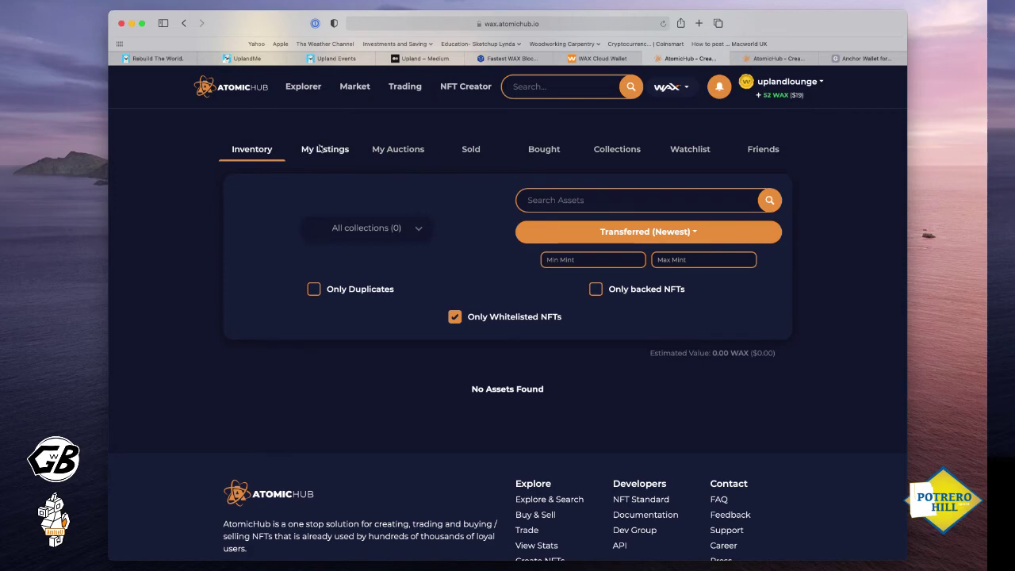
{"action": "left_click", "coordinate": [242, 58]}
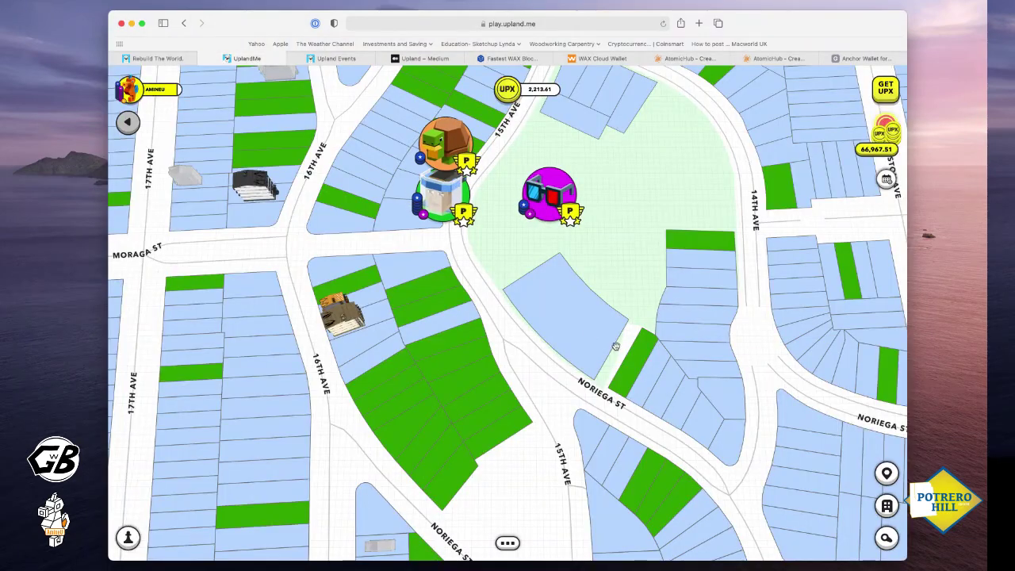
Move to Noriega and Ortega St near 11th Ave and zoom in on the three vehicles
{"action": "scroll", "coordinate": [512, 356], "scroll_direction": "down", "scroll_amount": 1}
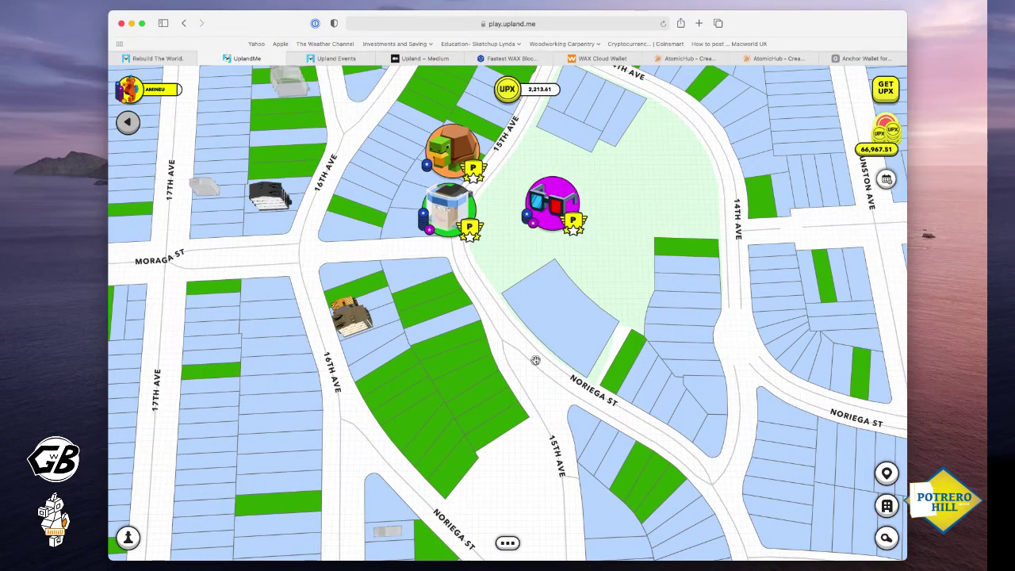
{"action": "scroll", "coordinate": [526, 353], "scroll_direction": "right", "scroll_amount": 5}
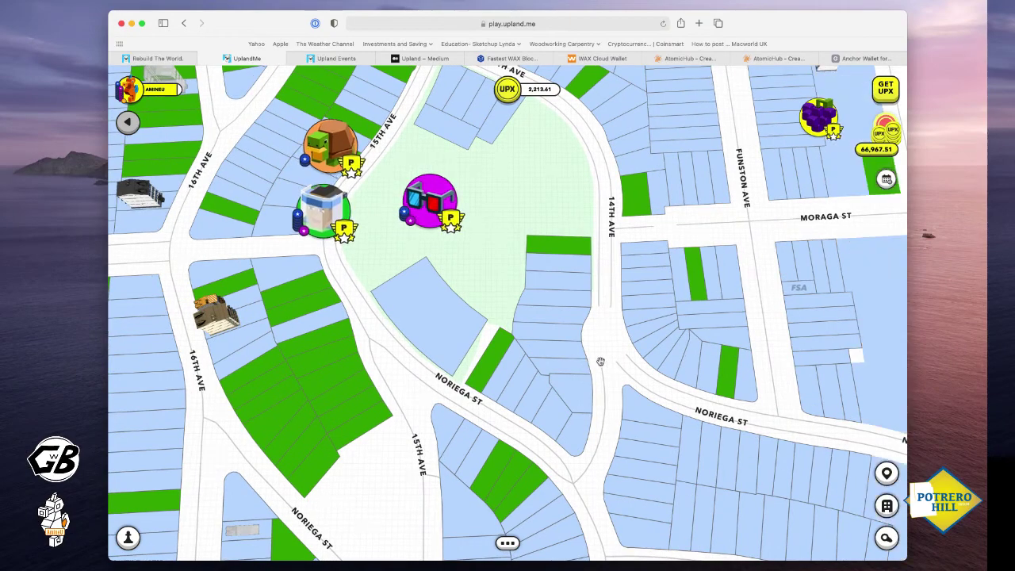
{"action": "scroll", "coordinate": [555, 412], "scroll_direction": "right", "scroll_amount": 5}
{"action": "scroll", "coordinate": [555, 412], "scroll_direction": "up", "scroll_amount": 2}
{"action": "scroll", "coordinate": [538, 441], "scroll_direction": "right", "scroll_amount": 2}
{"action": "scroll", "coordinate": [538, 440], "scroll_direction": "down", "scroll_amount": 2}
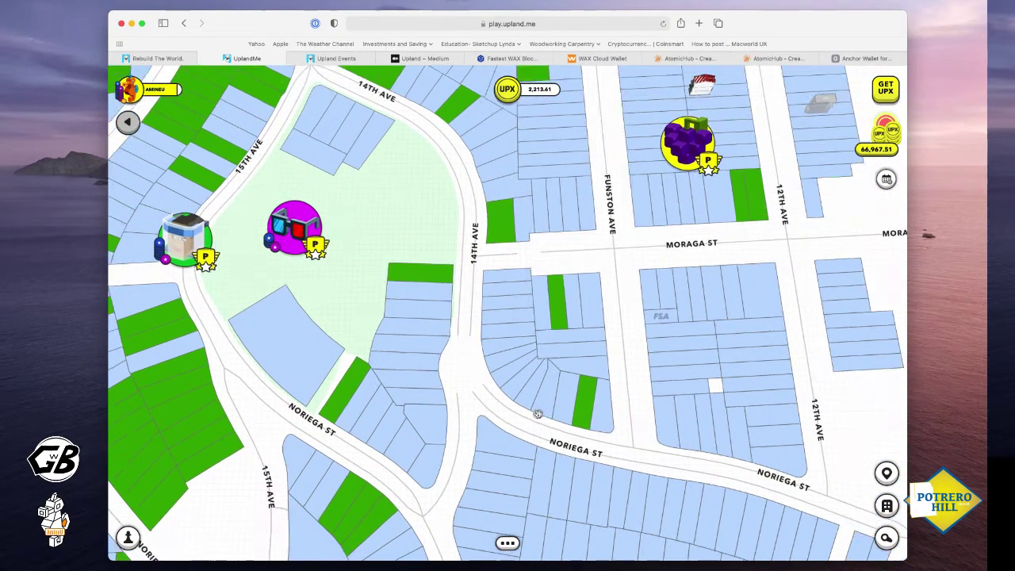
{"action": "scroll", "coordinate": [474, 452], "scroll_direction": "down", "scroll_amount": 8}
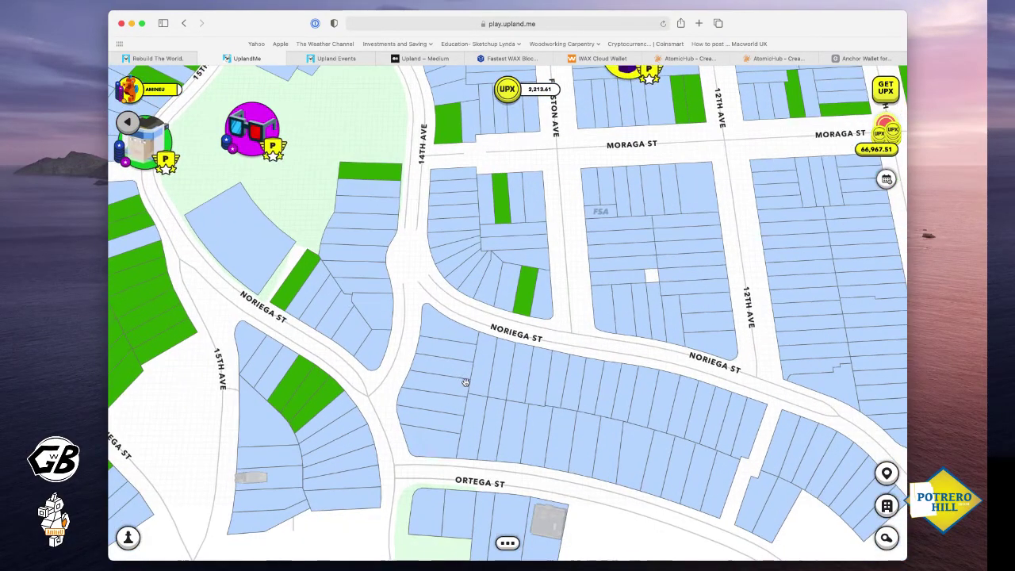
{"action": "scroll", "coordinate": [472, 444], "scroll_direction": "left", "scroll_amount": 3}
{"action": "scroll", "coordinate": [469, 436], "scroll_direction": "down", "scroll_amount": 6}
{"action": "scroll", "coordinate": [469, 435], "scroll_direction": "left", "scroll_amount": 3}
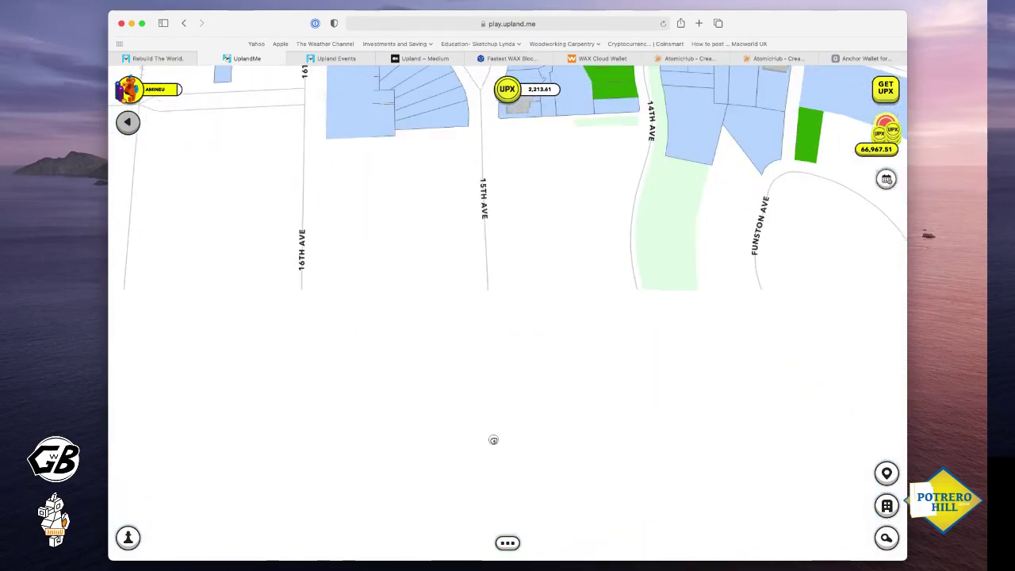
{"action": "scroll", "coordinate": [493, 437], "scroll_direction": "up", "scroll_amount": 4}
{"action": "scroll", "coordinate": [538, 256], "scroll_direction": "up", "scroll_amount": 2}
{"action": "scroll", "coordinate": [538, 256], "scroll_direction": "right", "scroll_amount": 2}
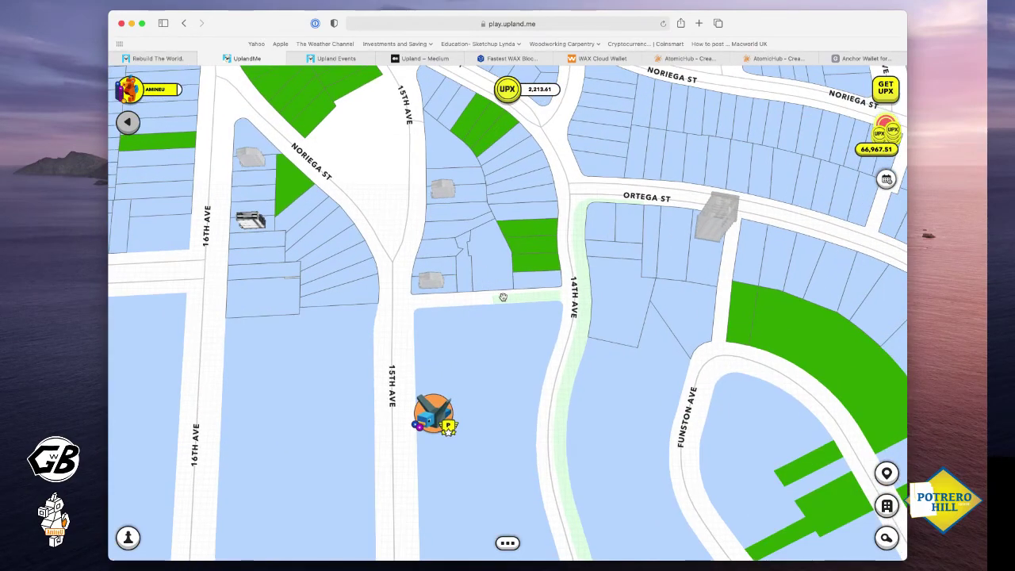
{"action": "scroll", "coordinate": [580, 309], "scroll_direction": "up", "scroll_amount": 2}
{"action": "scroll", "coordinate": [580, 309], "scroll_direction": "right", "scroll_amount": 3}
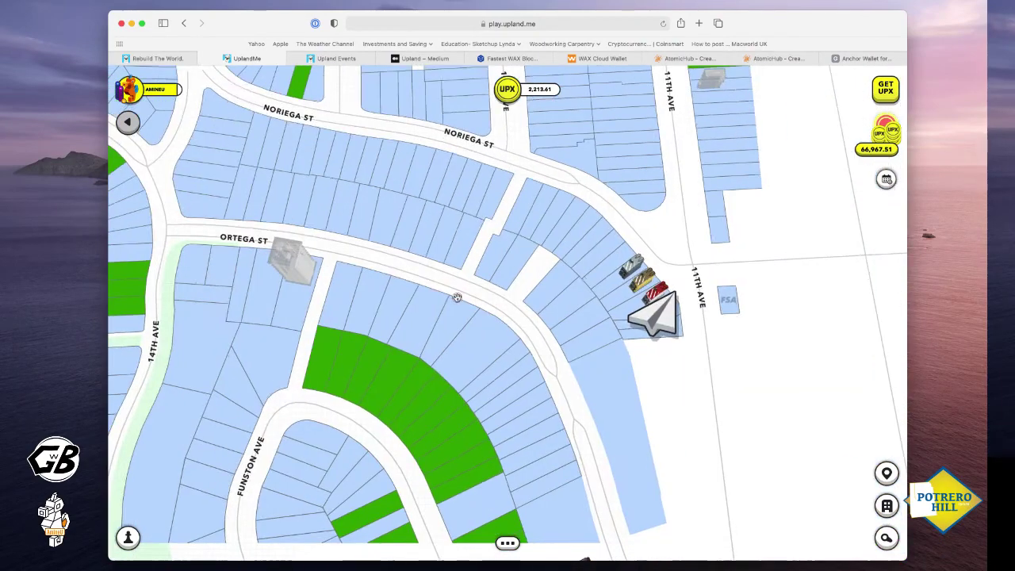
{"action": "scroll", "coordinate": [595, 303], "scroll_direction": "up", "scroll_amount": 10}
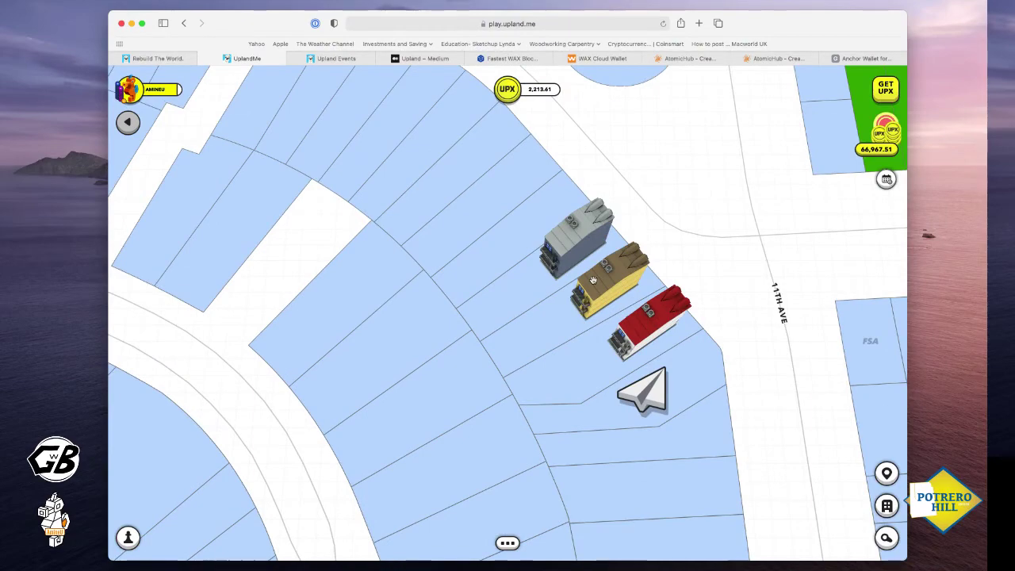
{"action": "left_click", "coordinate": [503, 295]}
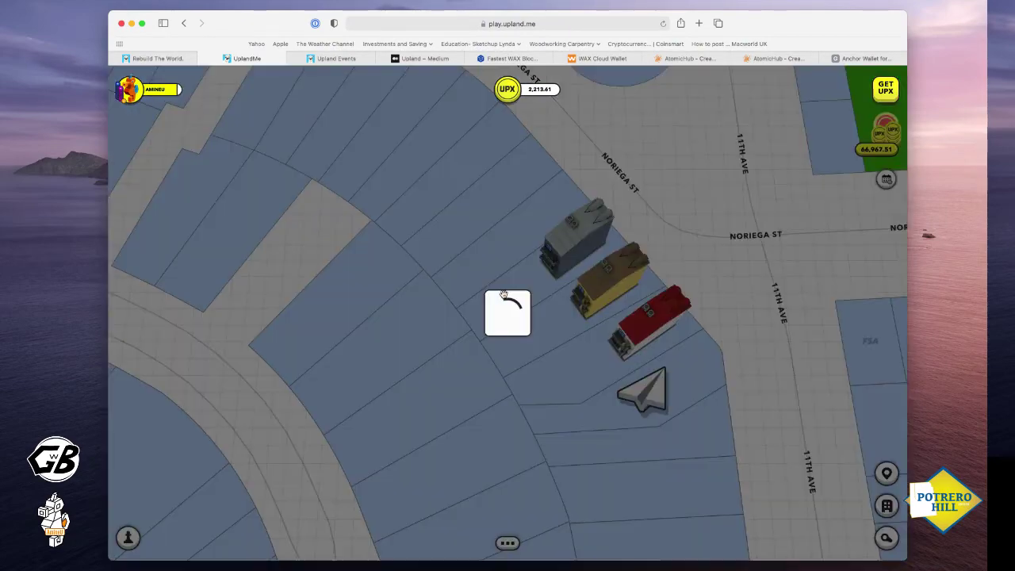
{"action": "left_click", "coordinate": [507, 532]}
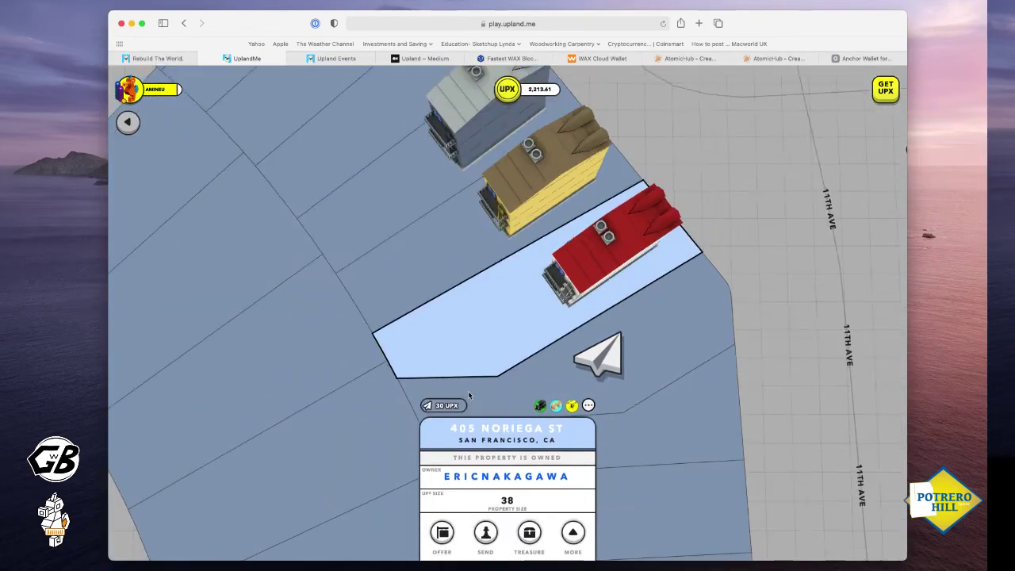
{"action": "left_click", "coordinate": [469, 395]}
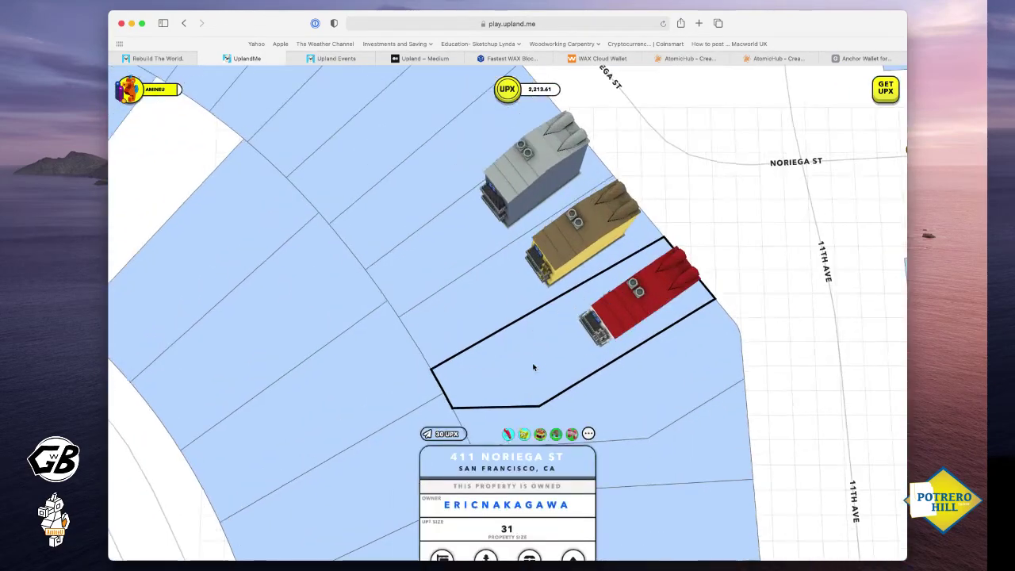
{"action": "left_click", "coordinate": [532, 366]}
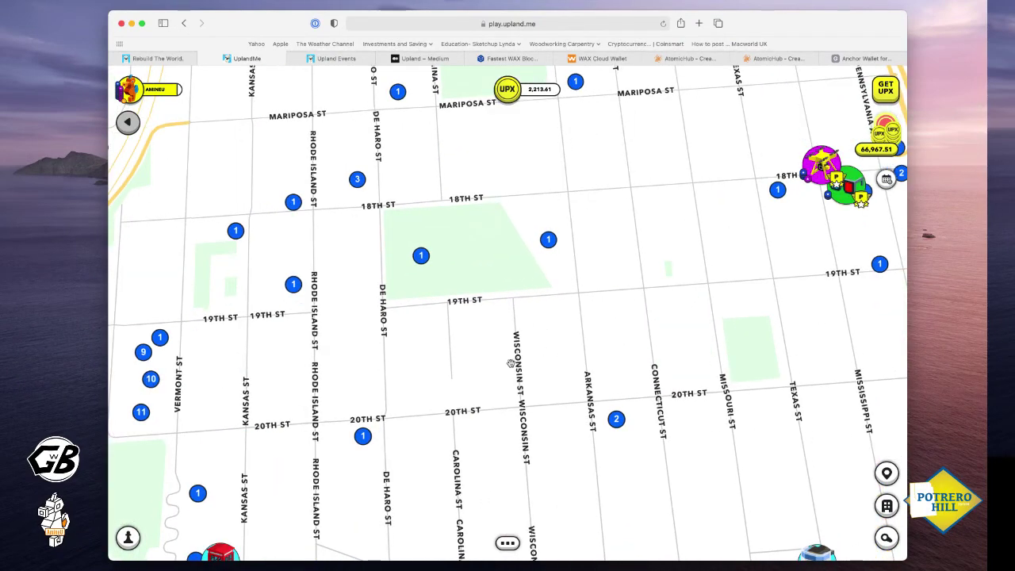
Zoom in and recentre on the Arkansas St parcels between Mariposa St and 18th St
{"action": "scroll", "coordinate": [509, 363], "scroll_direction": "up", "scroll_amount": 5}
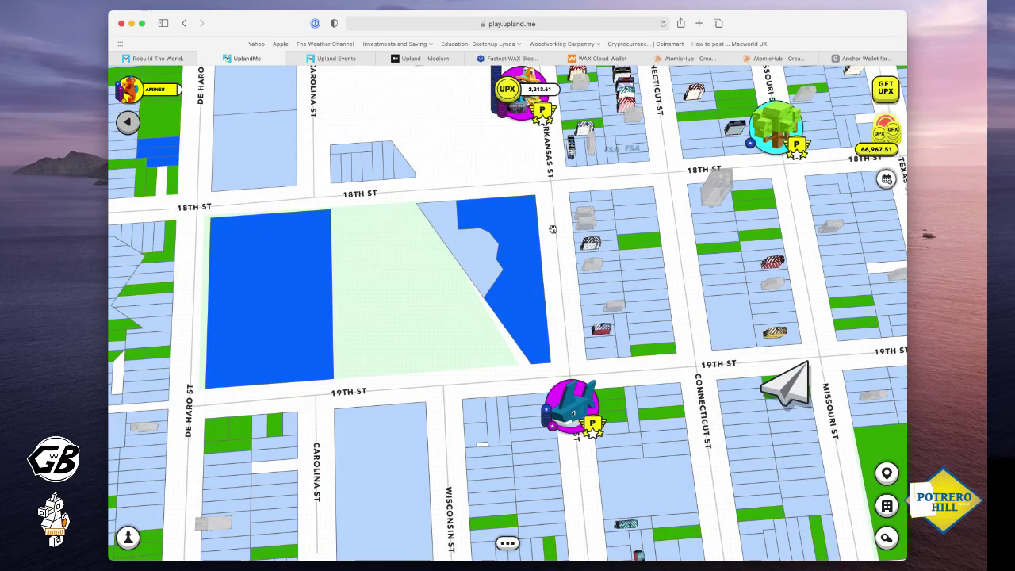
{"action": "left_click_drag", "start_coordinate": [552, 229], "coordinate": [545, 321]}
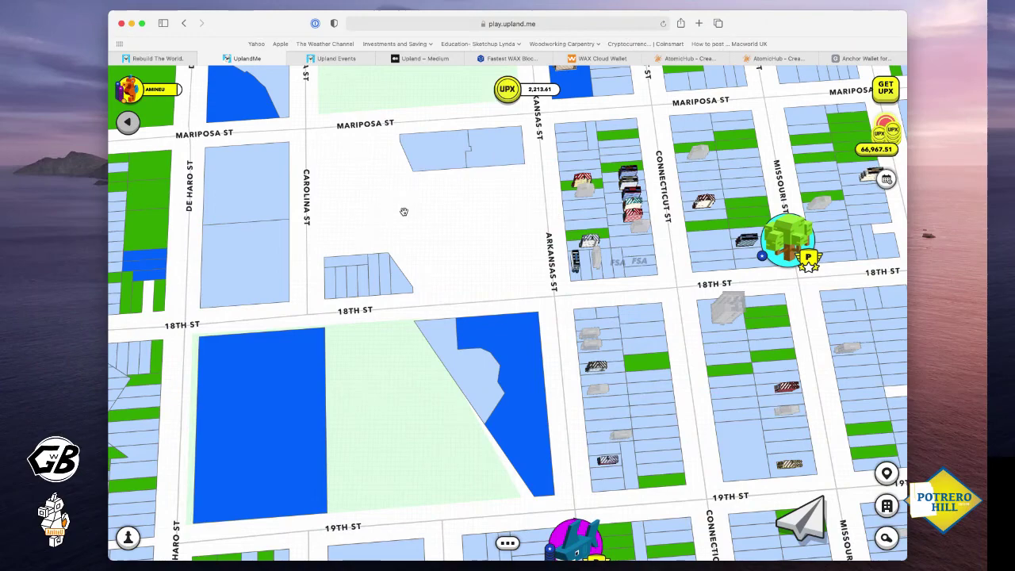
{"action": "scroll", "coordinate": [607, 260], "scroll_direction": "up", "scroll_amount": 3}
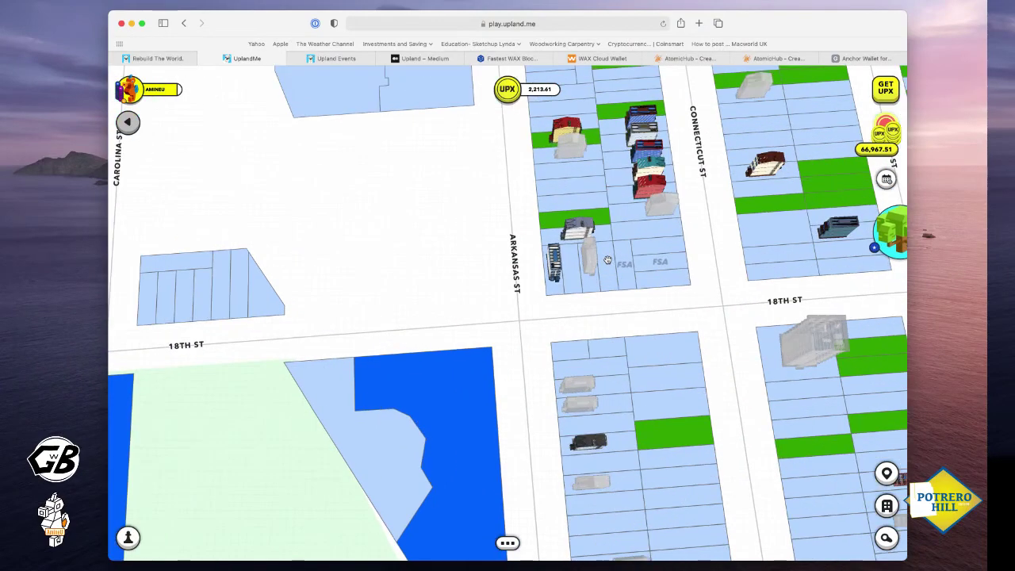
{"action": "scroll", "coordinate": [632, 229], "scroll_direction": "down", "scroll_amount": 3}
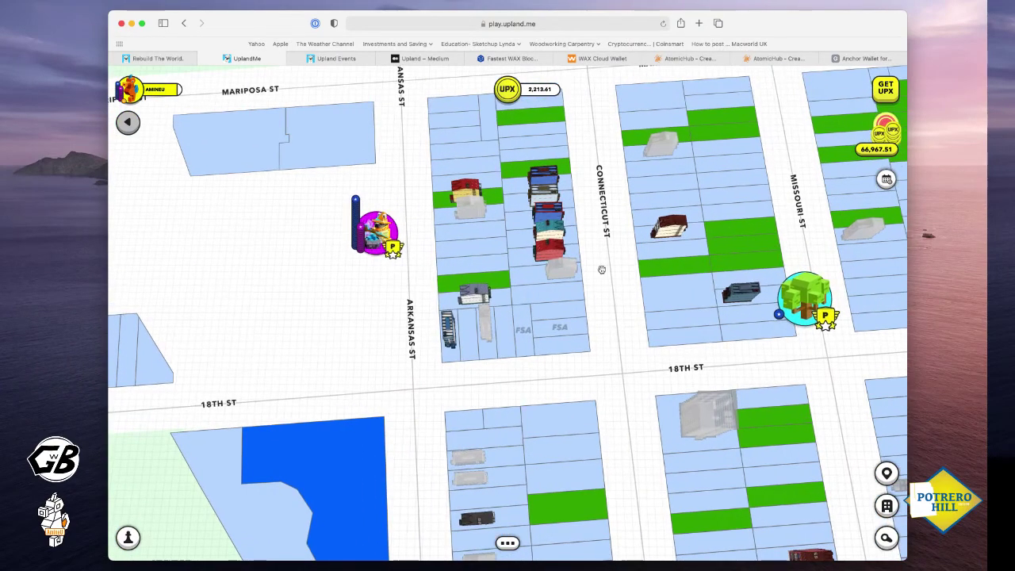
{"action": "left_click_drag", "start_coordinate": [446, 290], "coordinate": [569, 283]}
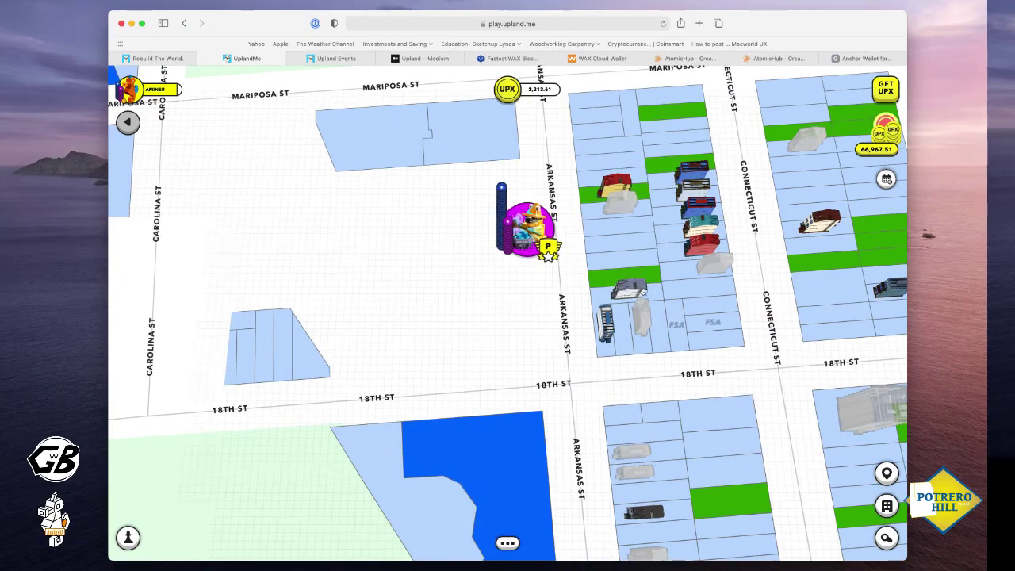